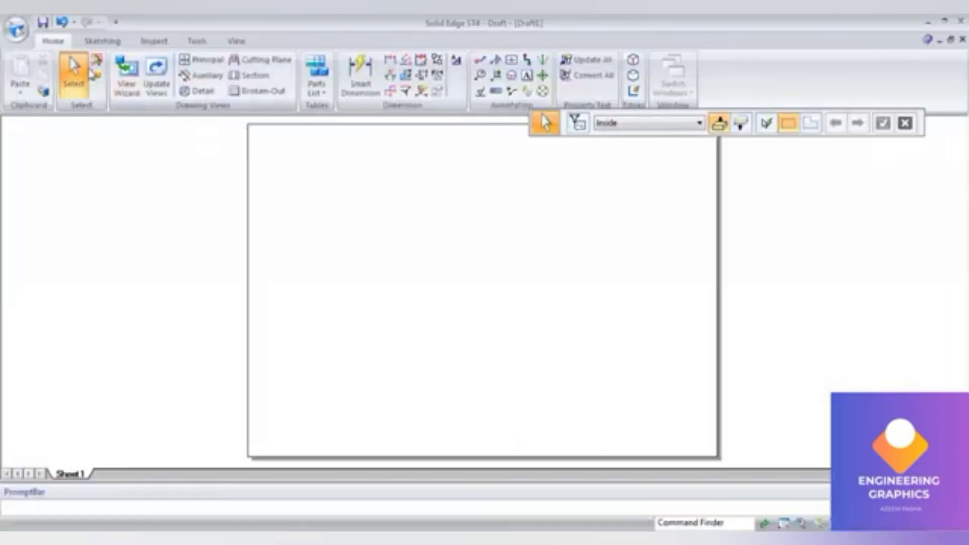
# Step: Draw a horizontal reference line 0.25 mm wide in the lower part of the sheet, starting near its left border
pyautogui.click(106, 42)
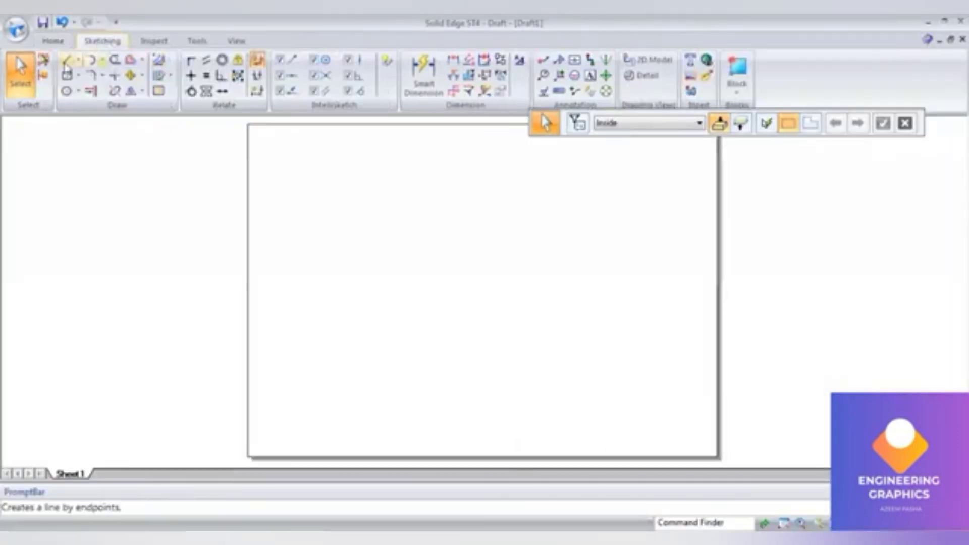
pyautogui.click(66, 60)
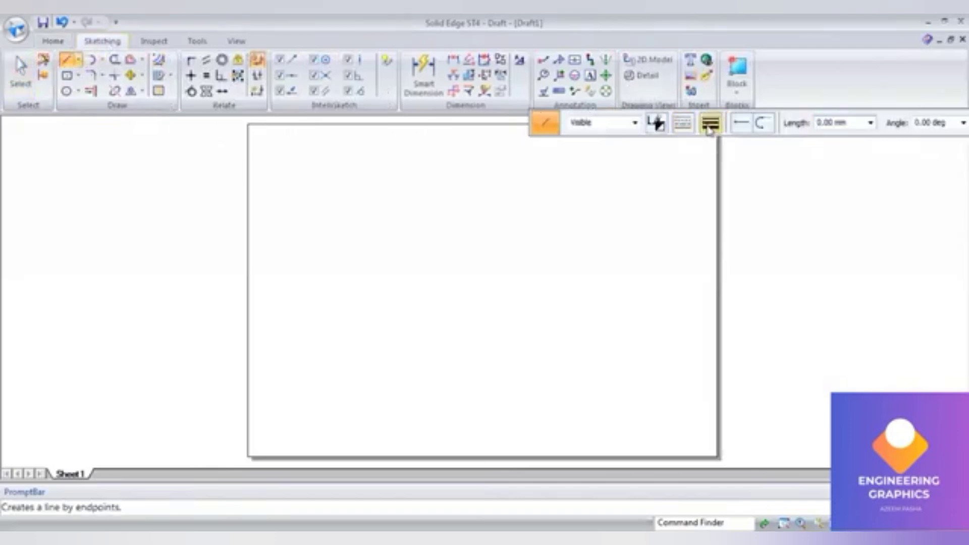
pyautogui.click(710, 123)
pyautogui.click(717, 161)
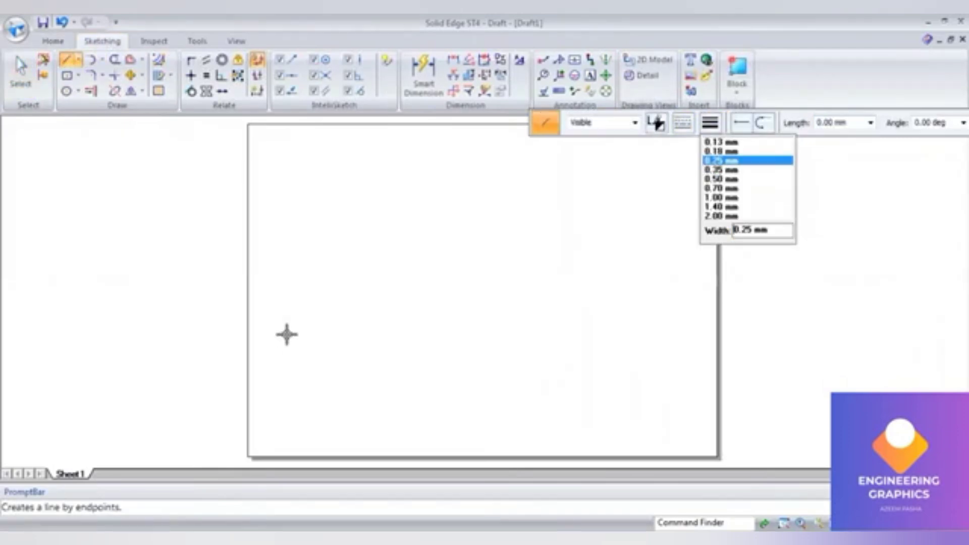
pyautogui.click(253, 308)
pyautogui.click(347, 317)
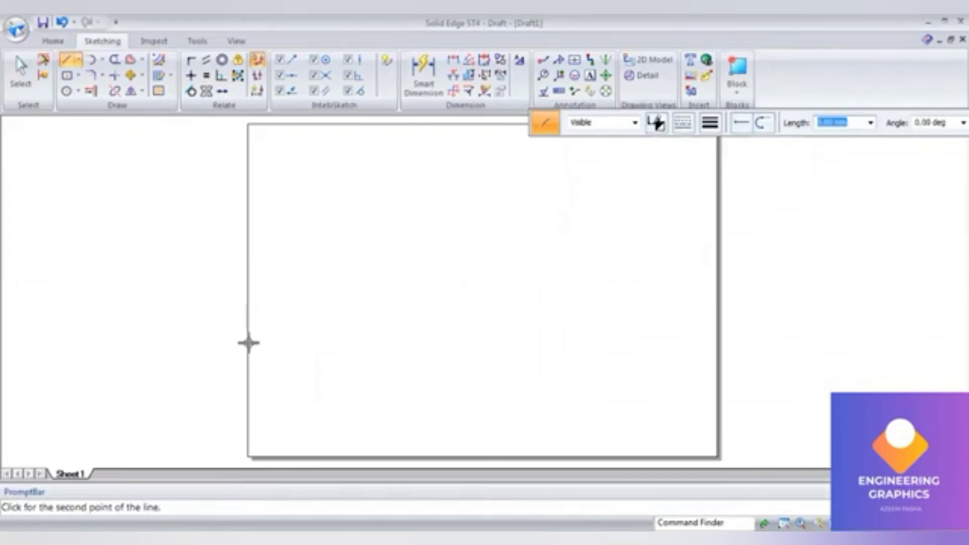
pyautogui.rightClick(250, 336)
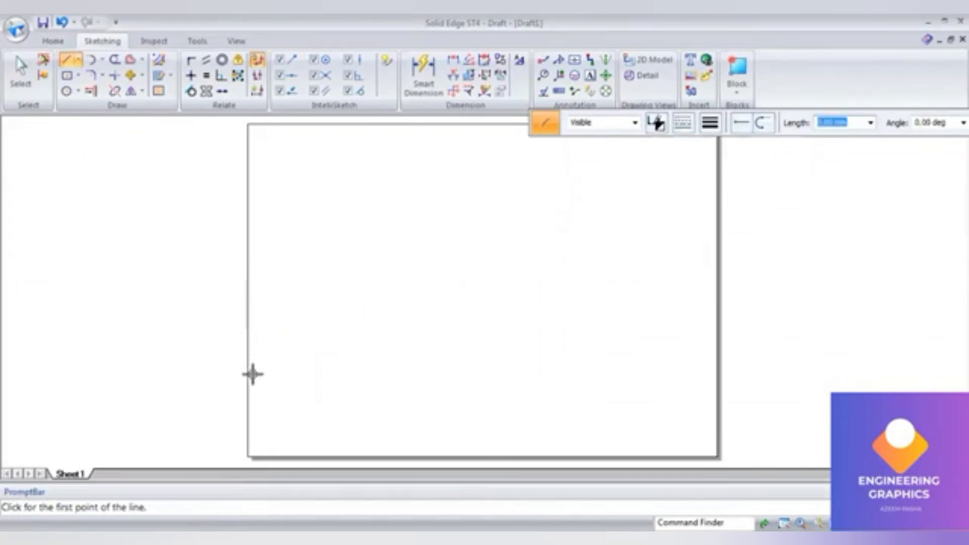
pyautogui.click(254, 399)
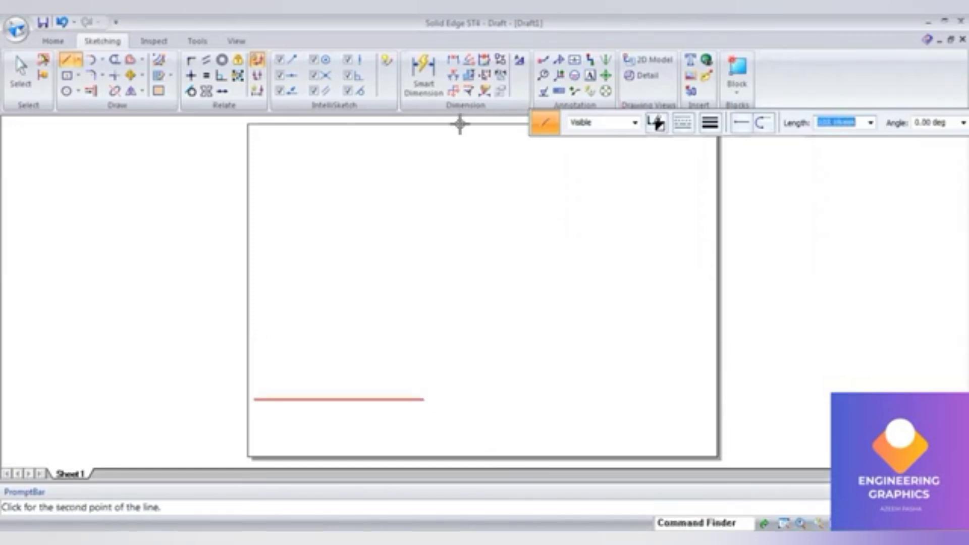
# Step: Add text labels of size 5 to the reference line: x and y below its ends, vp above and hp below near the x end
pyautogui.click(589, 75)
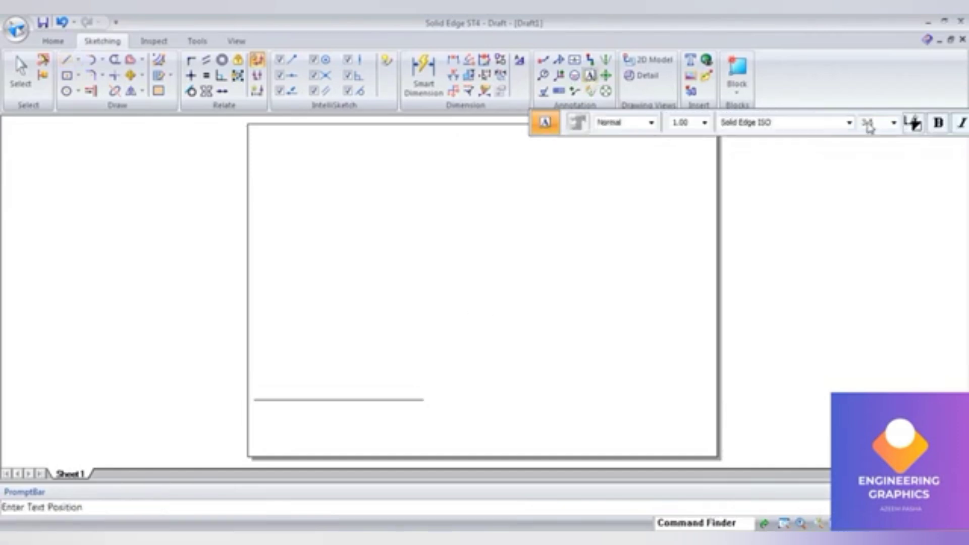
pyautogui.click(867, 124)
pyautogui.write('5')
pyautogui.click(254, 404)
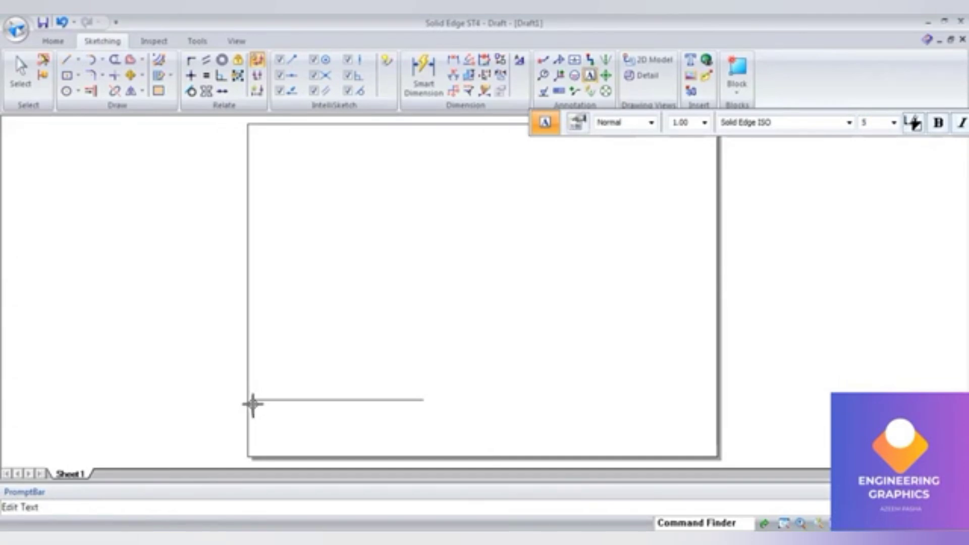
pyautogui.click(428, 405)
pyautogui.click(426, 402)
pyautogui.write('y')
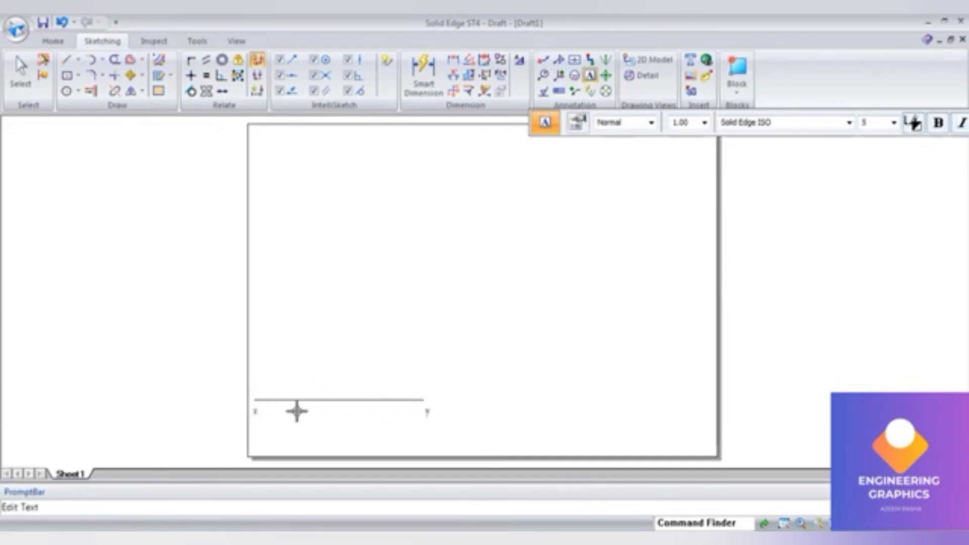
pyautogui.click(263, 402)
pyautogui.write('hp')
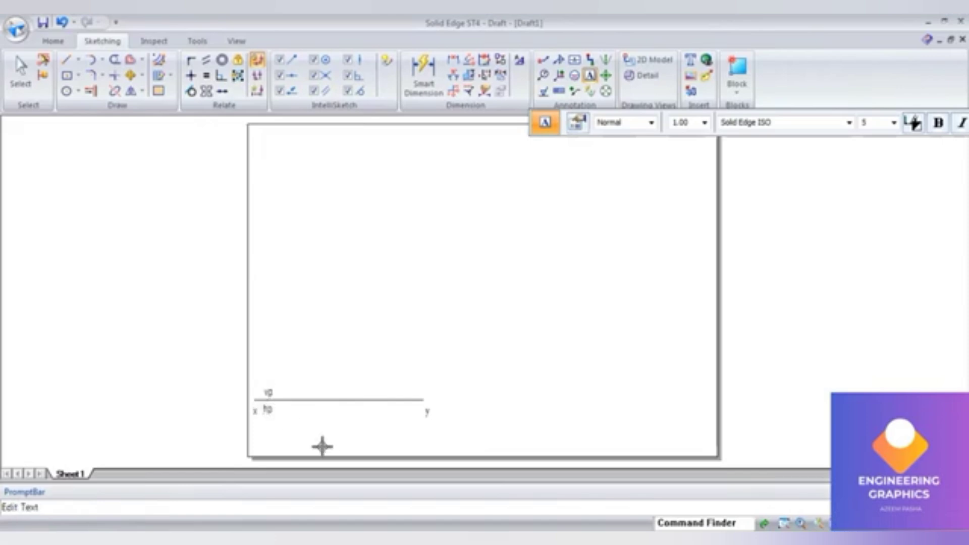
# Step: Check Problem 47 in the PDF, then draw a 10 mm horizontal line 0.50 mm wide from the middle part of the xy line
pyautogui.click(324, 536)
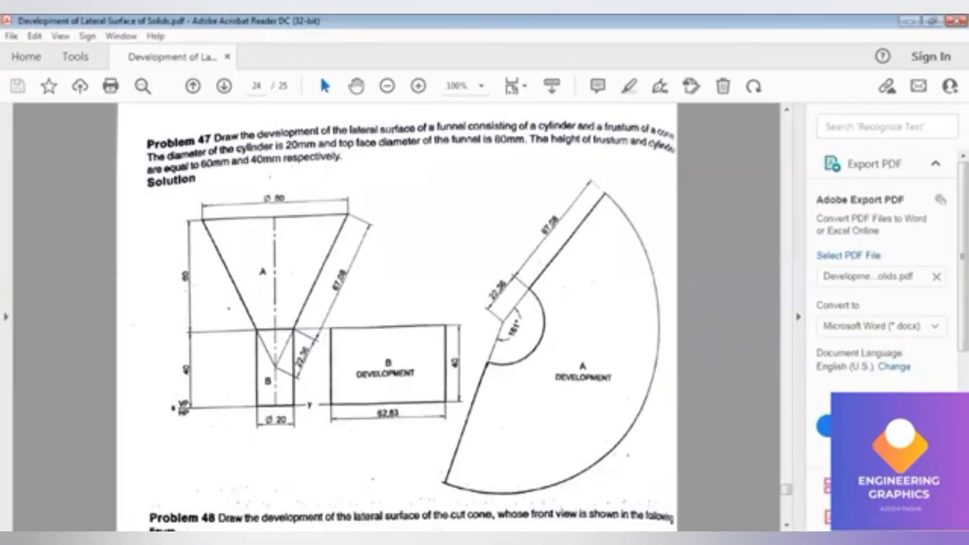
pyautogui.hotkey('alt', 'Tab')
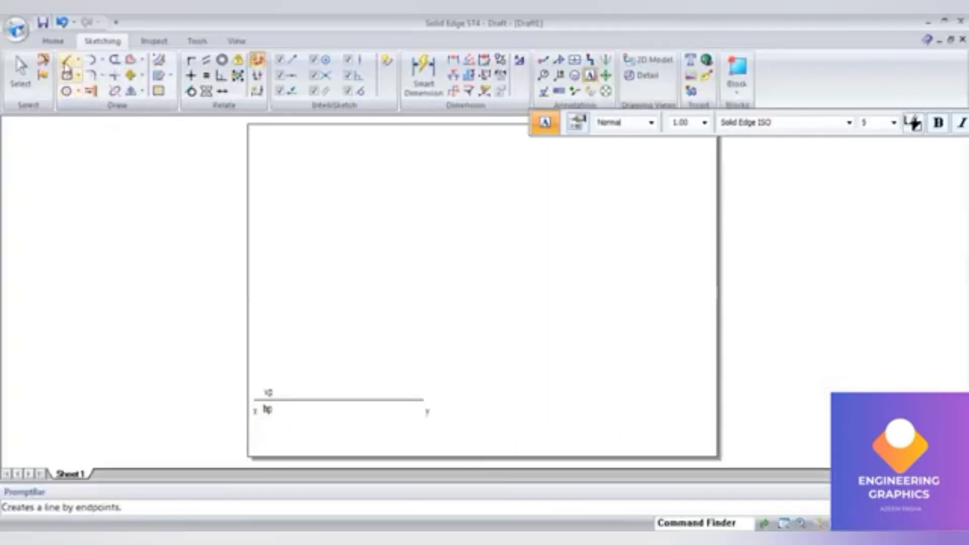
pyautogui.click(66, 61)
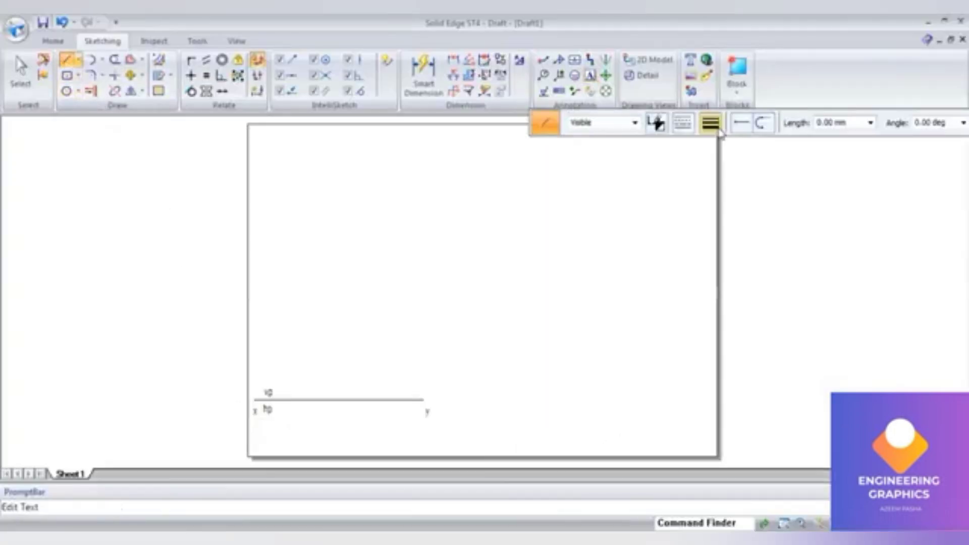
pyautogui.click(711, 124)
pyautogui.click(736, 180)
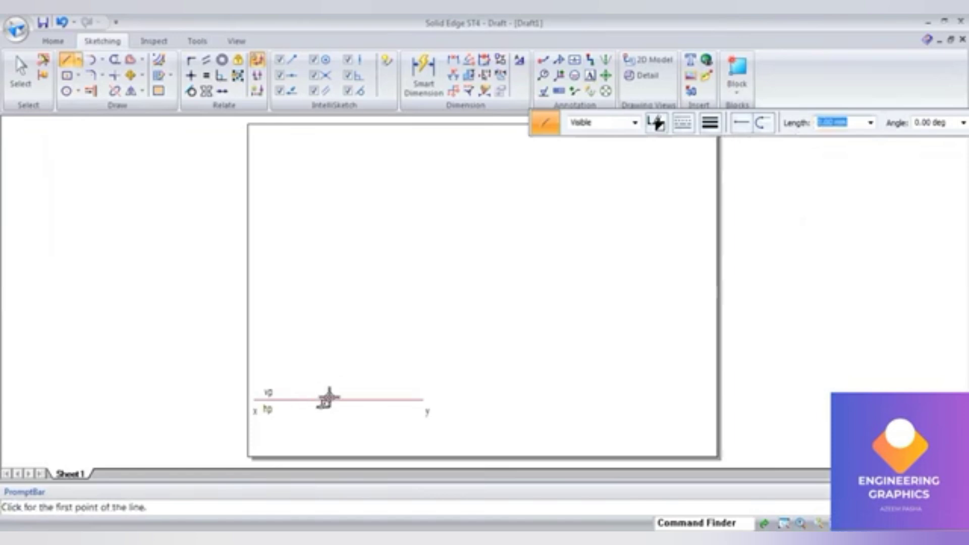
pyautogui.click(326, 399)
pyautogui.write('10')
pyautogui.press('Tab')
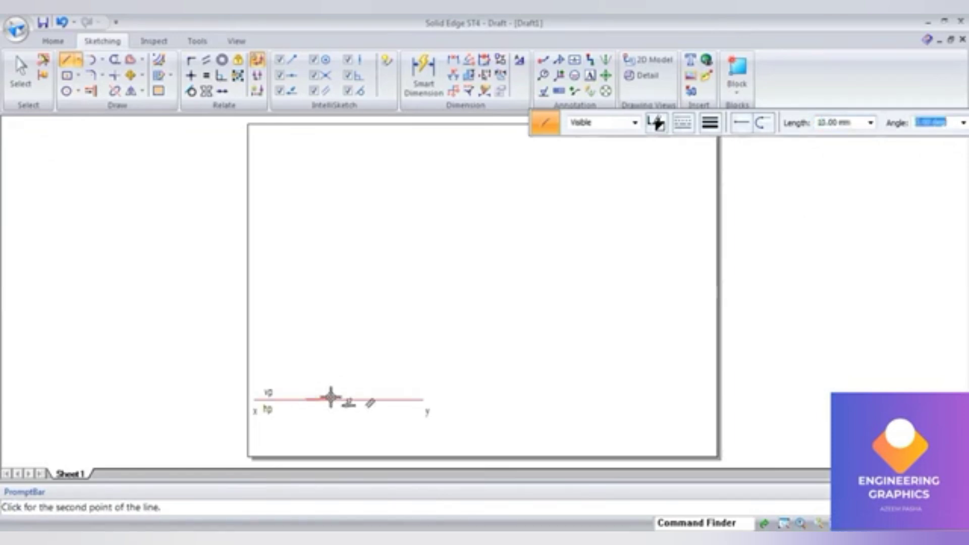
pyautogui.press('Return')
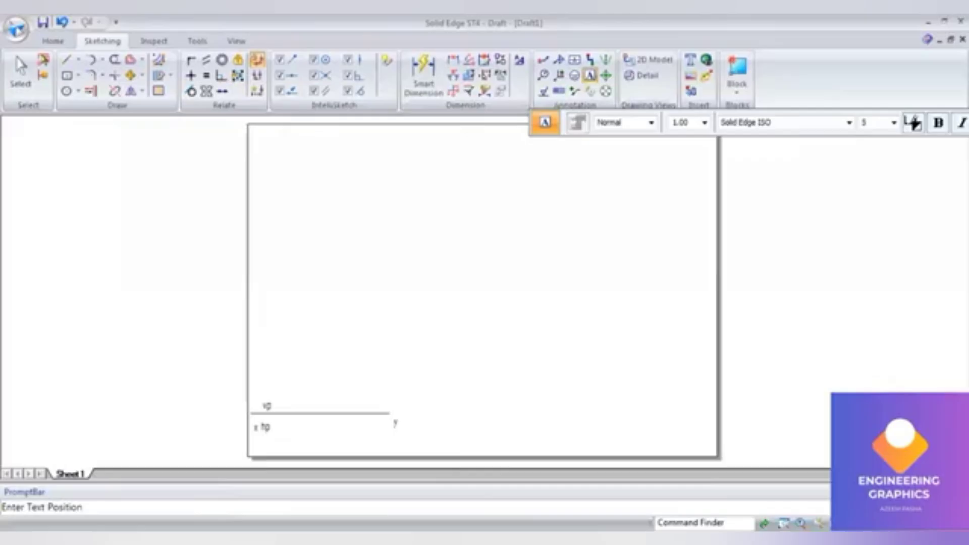
# Step: Draw the left half of the cylinder's base on the xy line as a 10 mm horizontal line with 0.50 mm width
pyautogui.click(66, 62)
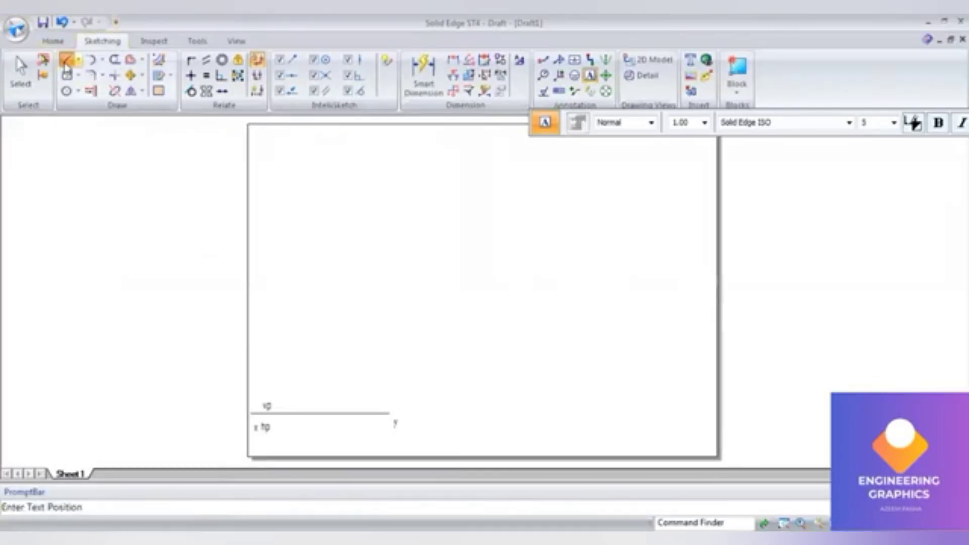
pyautogui.click(709, 122)
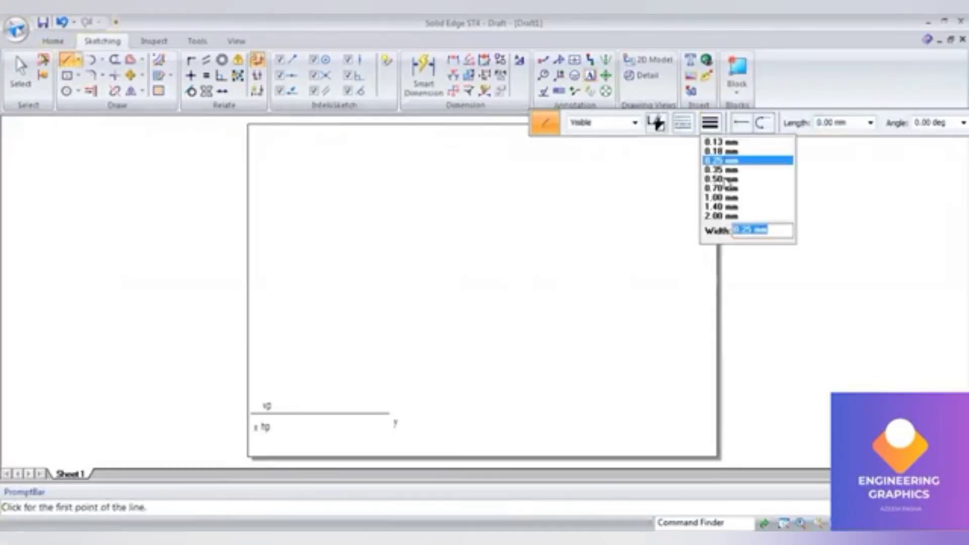
pyautogui.click(722, 178)
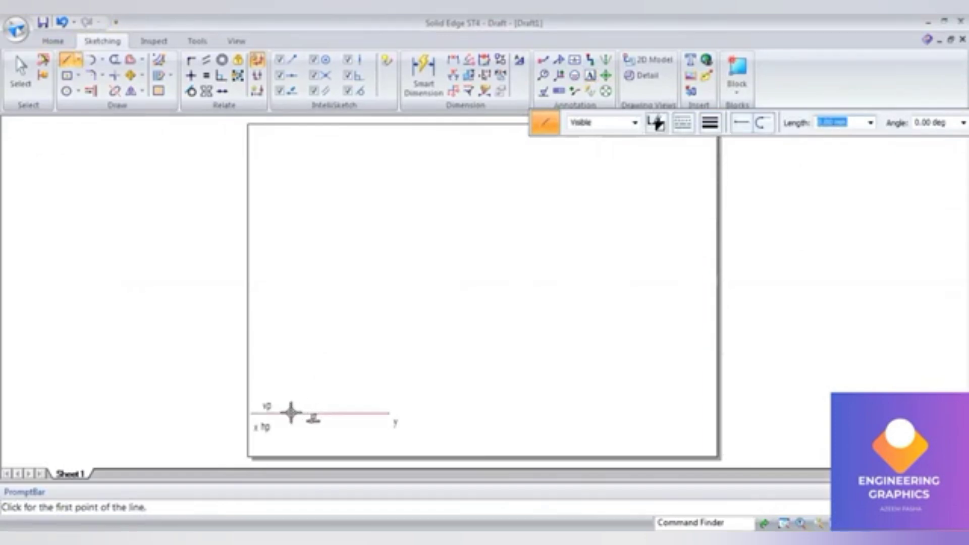
pyautogui.click(306, 413)
pyautogui.write('10')
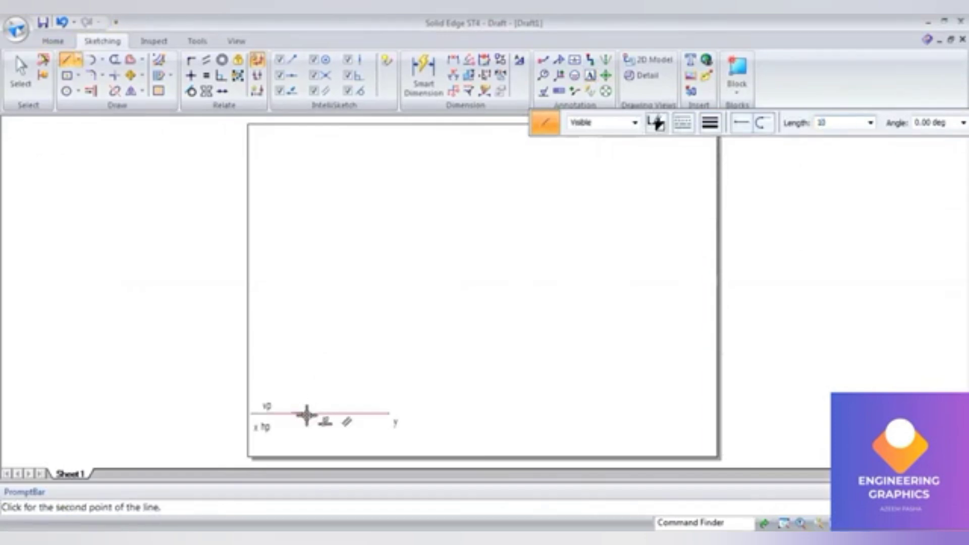
pyautogui.press('Tab')
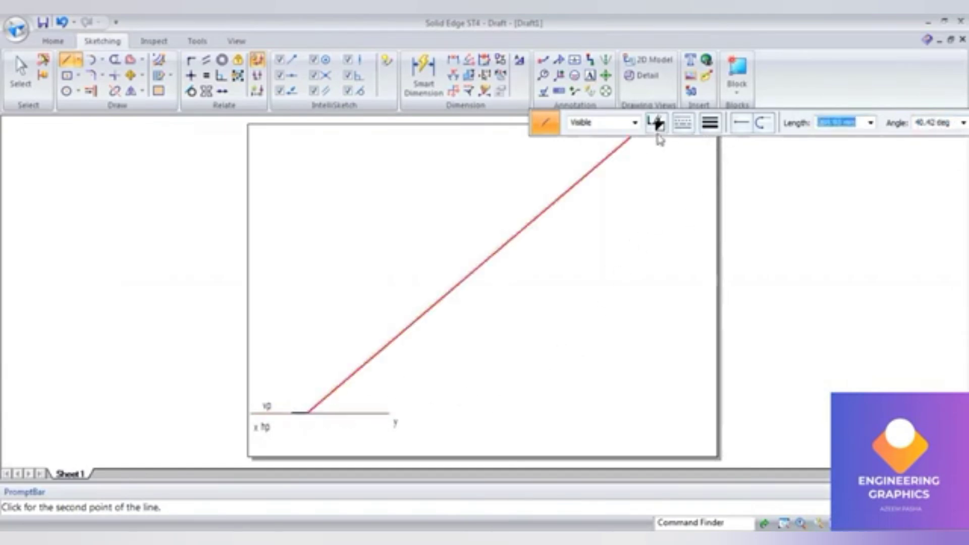
# Step: Draw the cylinder's axis as a 40 mm vertical chain line up from the right end of the base line
pyautogui.click(676, 129)
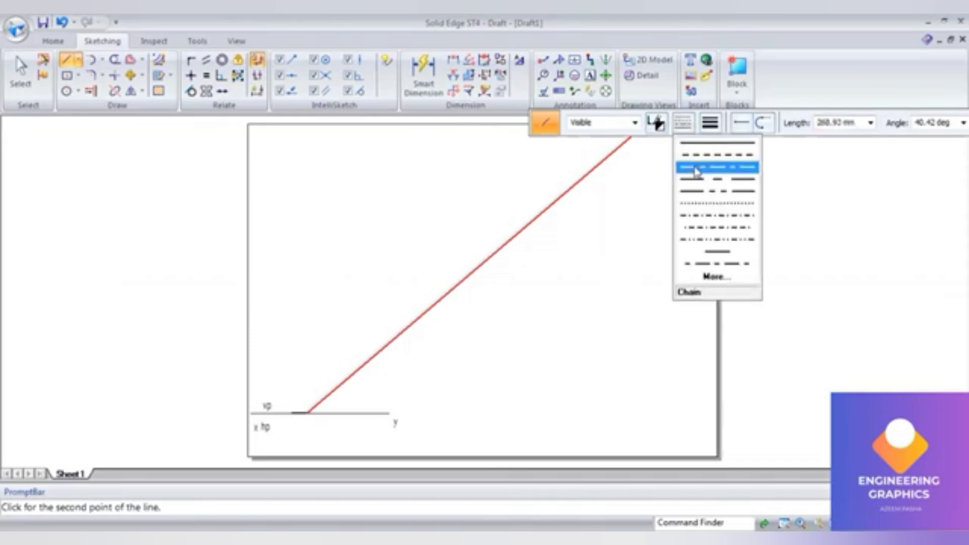
pyautogui.click(697, 169)
pyautogui.hotkey('alt', 'Tab')
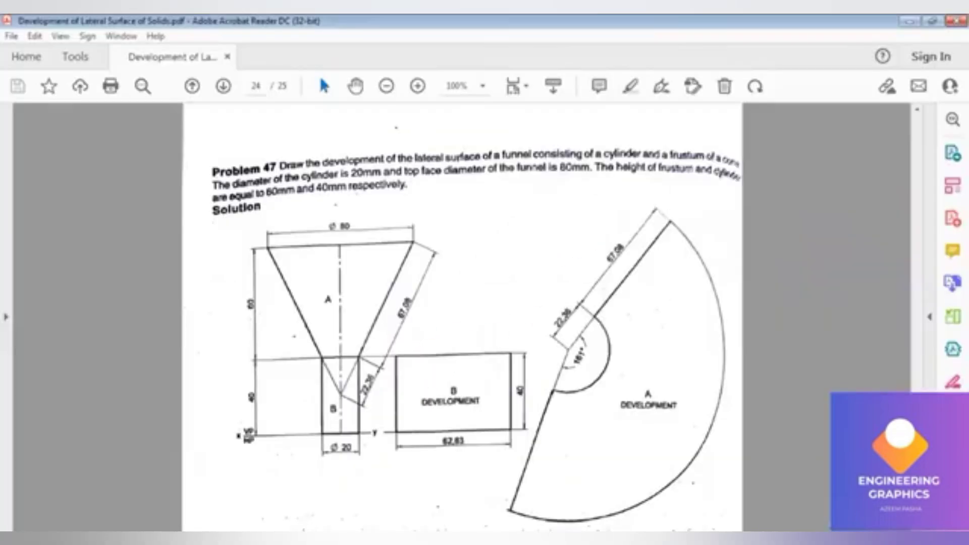
pyautogui.hotkey('alt', 'Tab')
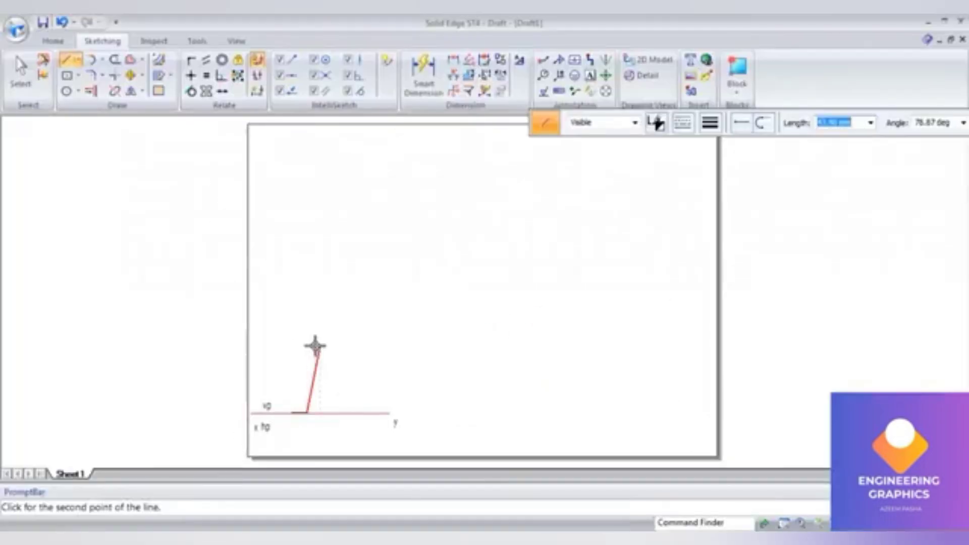
pyautogui.write('40')
pyautogui.press('Tab')
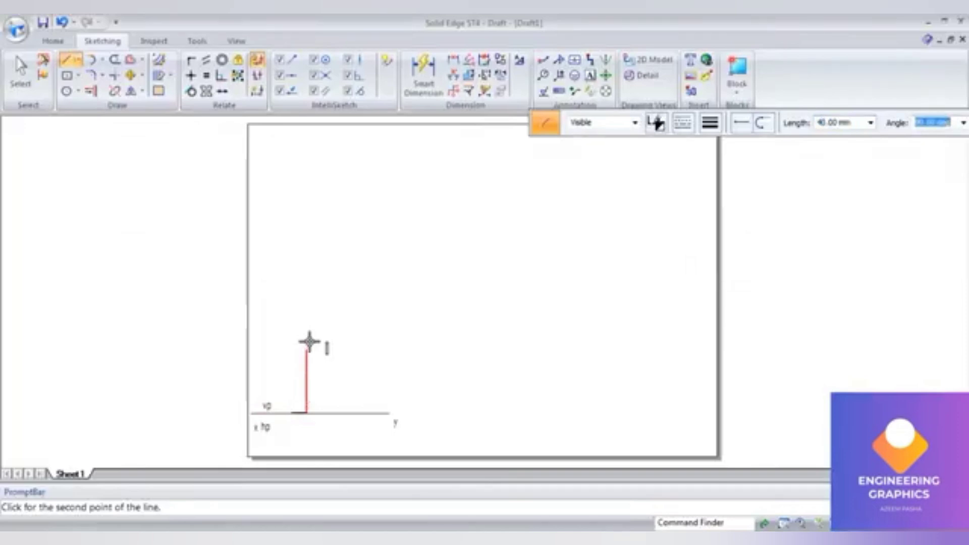
pyautogui.press('Return')
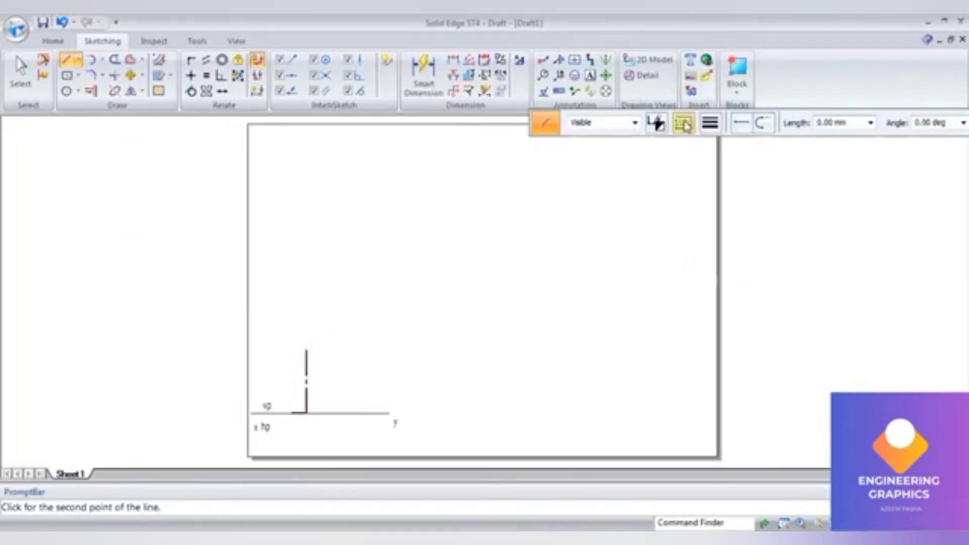
# Step: With a continuous line type, extend the base 10 mm to the right and draw the cylinder's right side at 90°, level with the axis top
pyautogui.click(684, 123)
pyautogui.click(690, 147)
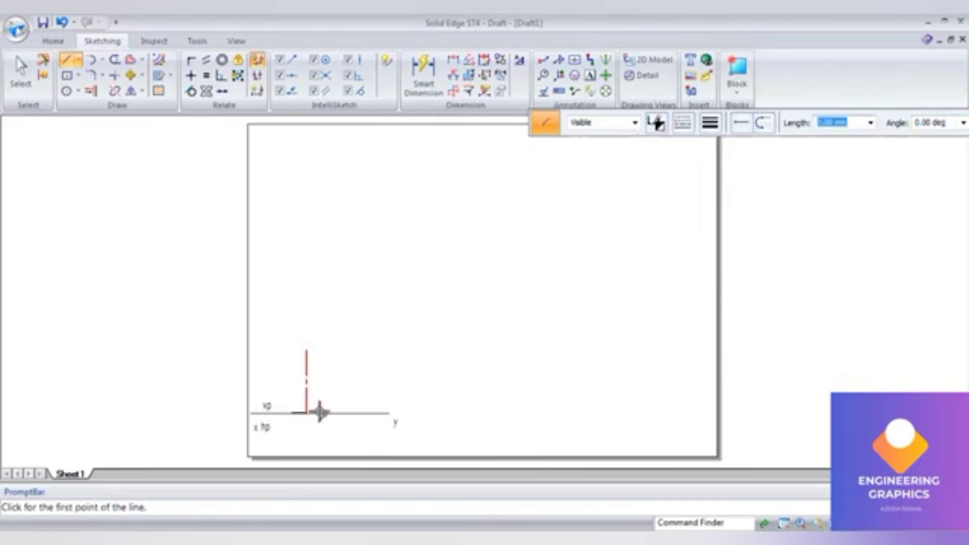
pyautogui.click(321, 411)
pyautogui.write('10')
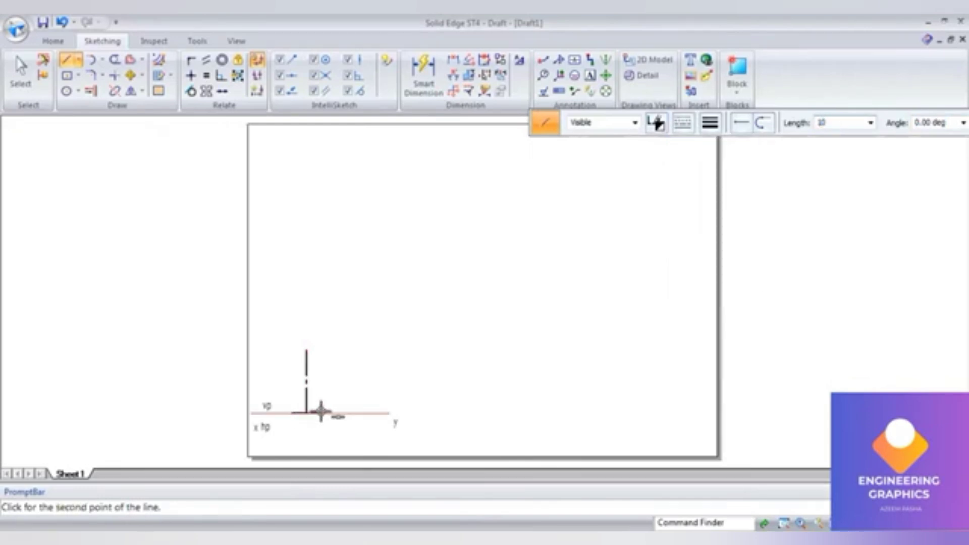
pyautogui.press('Tab')
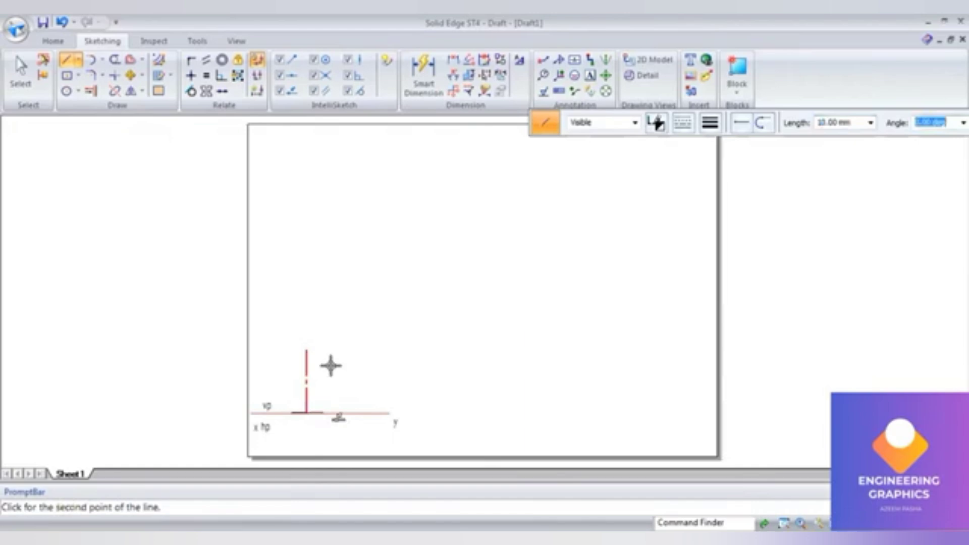
pyautogui.write('90')
pyautogui.press('Tab')
# Step: Draw the cylinder's left side vertically from the base's left end up to the level of the axis top
pyautogui.click(289, 414)
pyautogui.rightClick(290, 412)
pyautogui.click(289, 412)
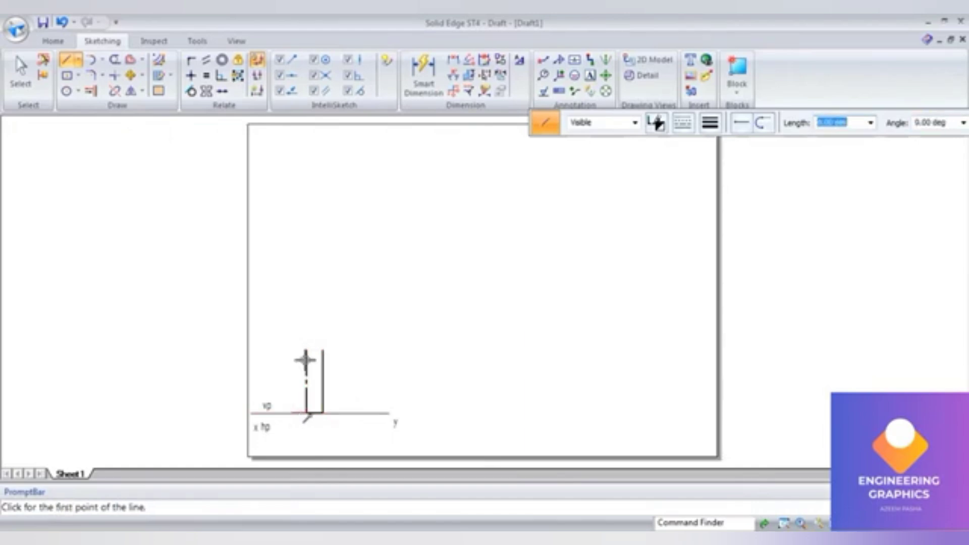
pyautogui.click(291, 350)
pyautogui.press('Escape')
# Step: Consult the problem sheet and extend the axis with a 60 mm vertical chain line up from the cylinder axis's upper end
pyautogui.hotkey('alt', 'Tab')
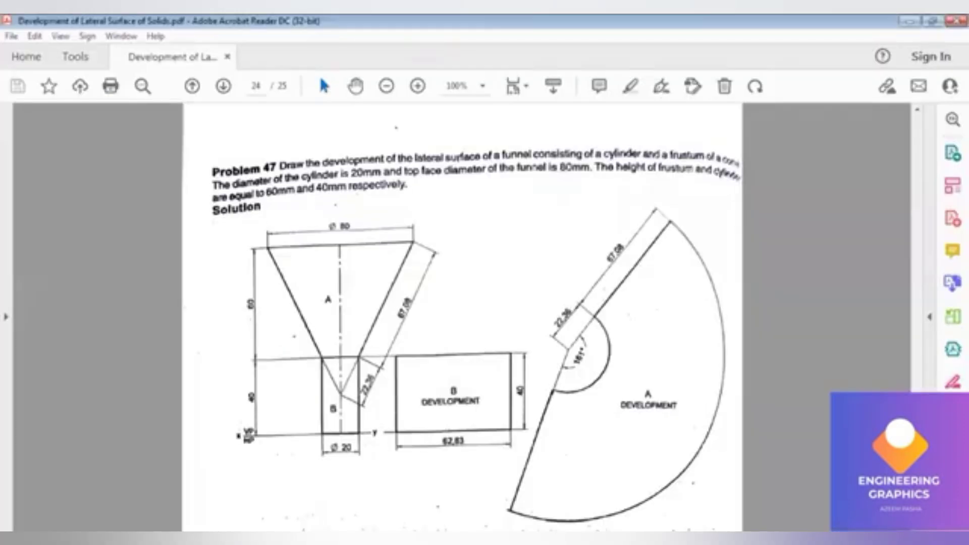
pyautogui.hotkey('alt', 'Tab')
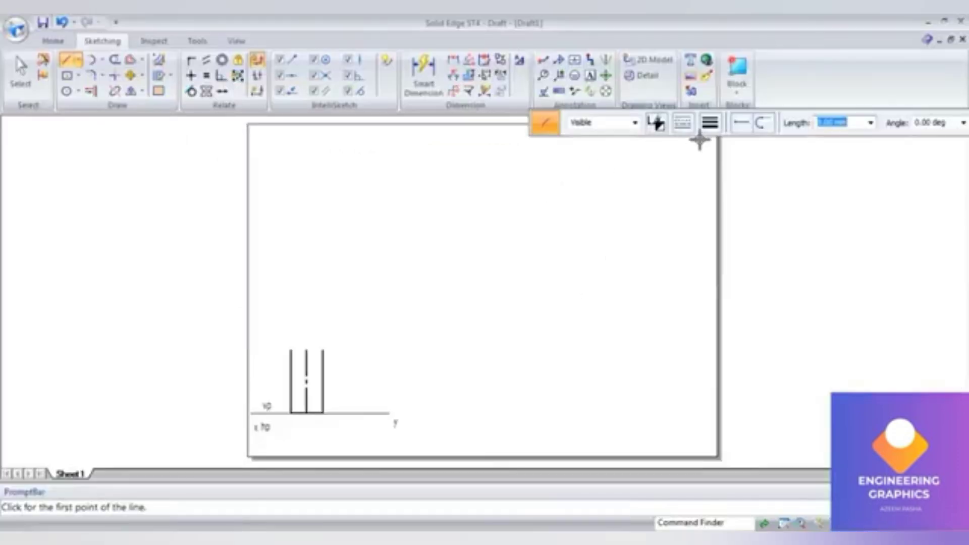
pyautogui.click(685, 125)
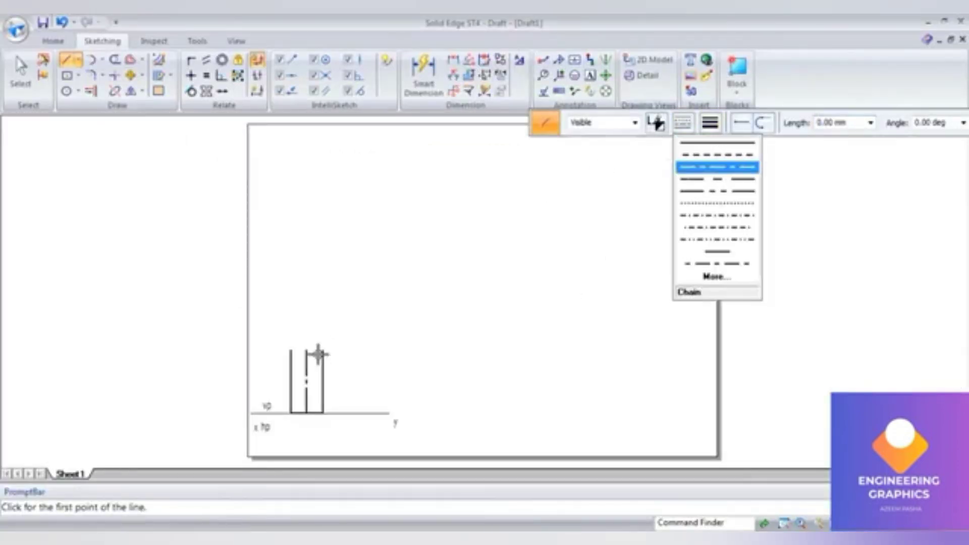
pyautogui.click(710, 123)
pyautogui.press('Tab')
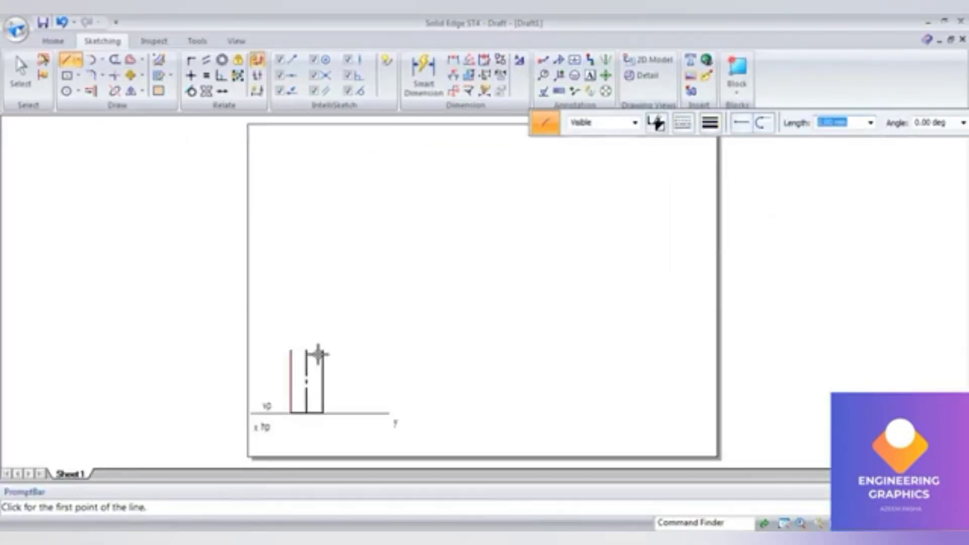
pyautogui.click(306, 350)
pyautogui.write('60')
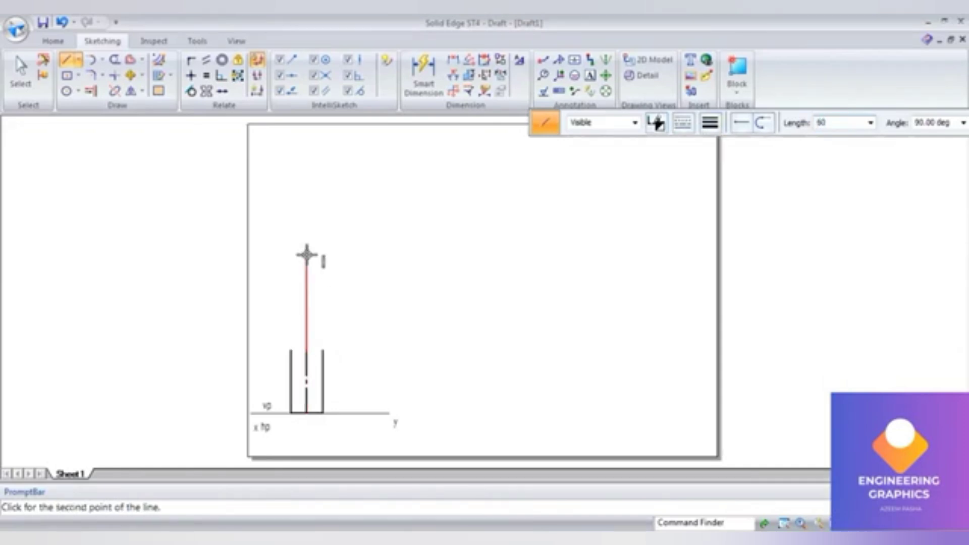
pyautogui.press('Tab')
pyautogui.write('1')
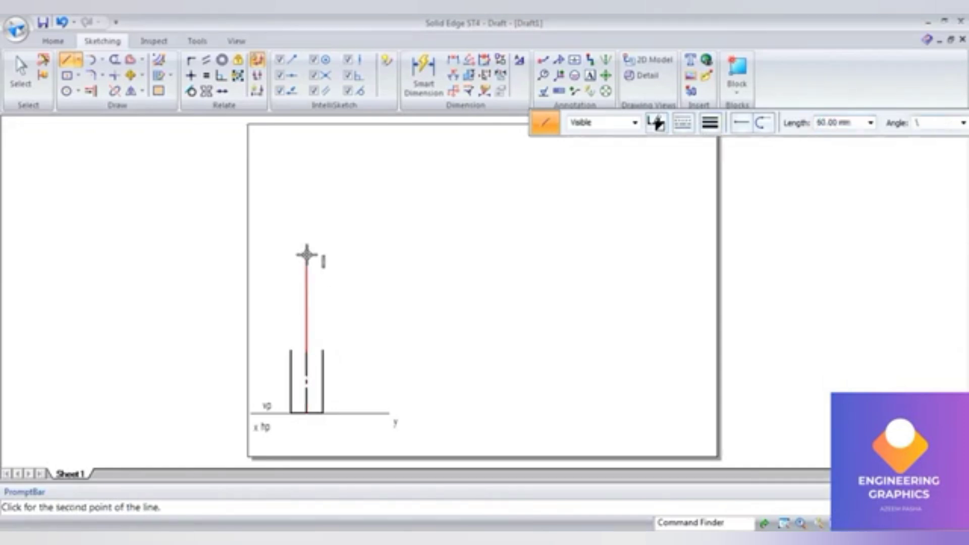
pyautogui.press('Return')
# Step: With a continuous line type, draw the frustum's top edge as two horizontal 40 mm lines, one each side of the axis top
pyautogui.click(689, 125)
pyautogui.click(692, 145)
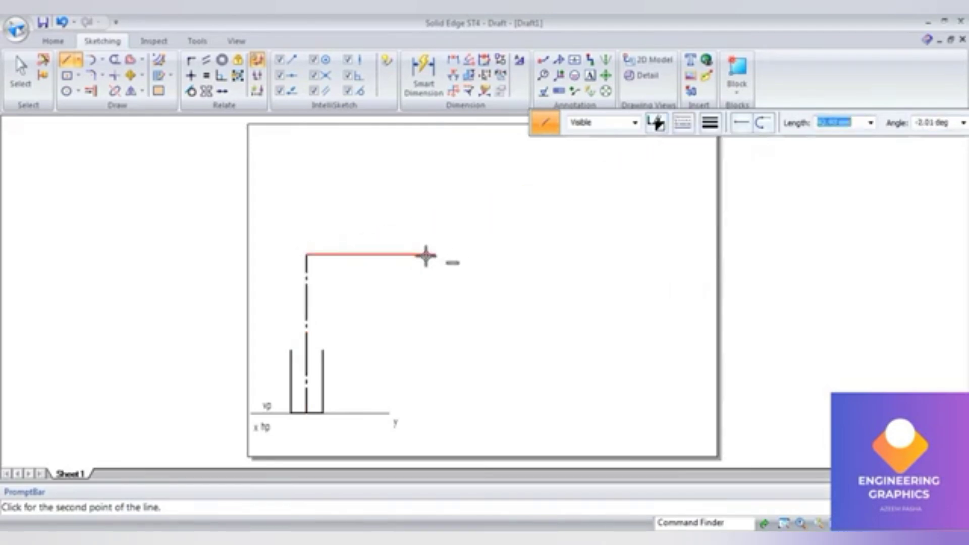
pyautogui.write('40')
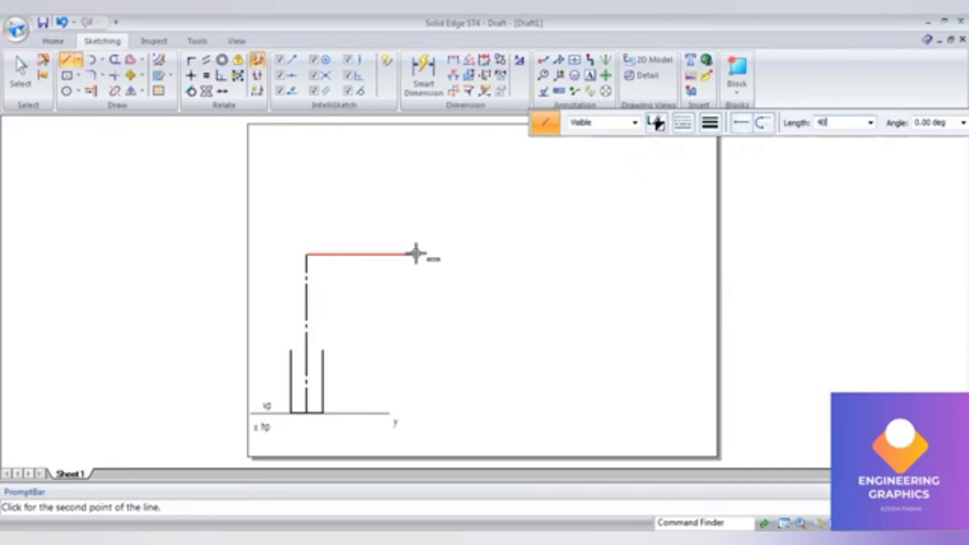
pyautogui.press('Tab')
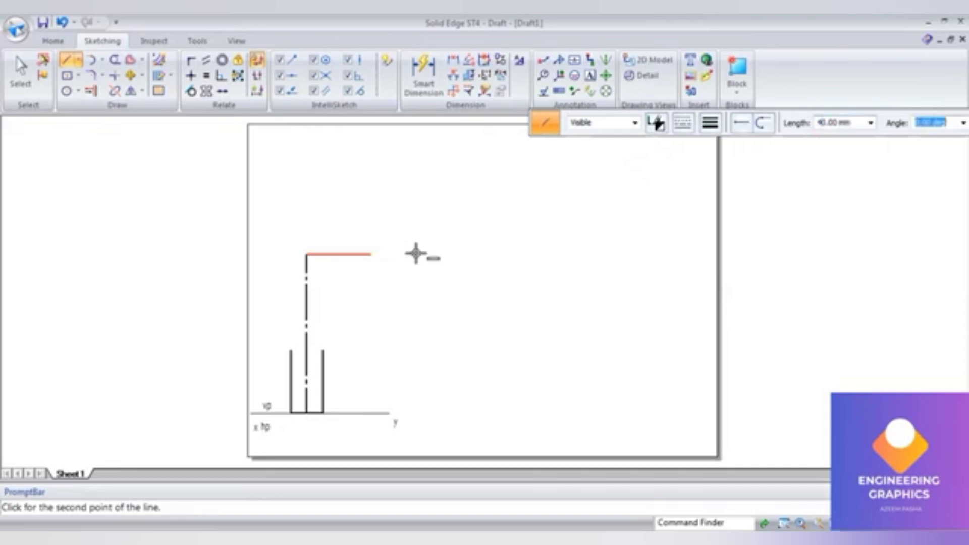
pyautogui.click(359, 250)
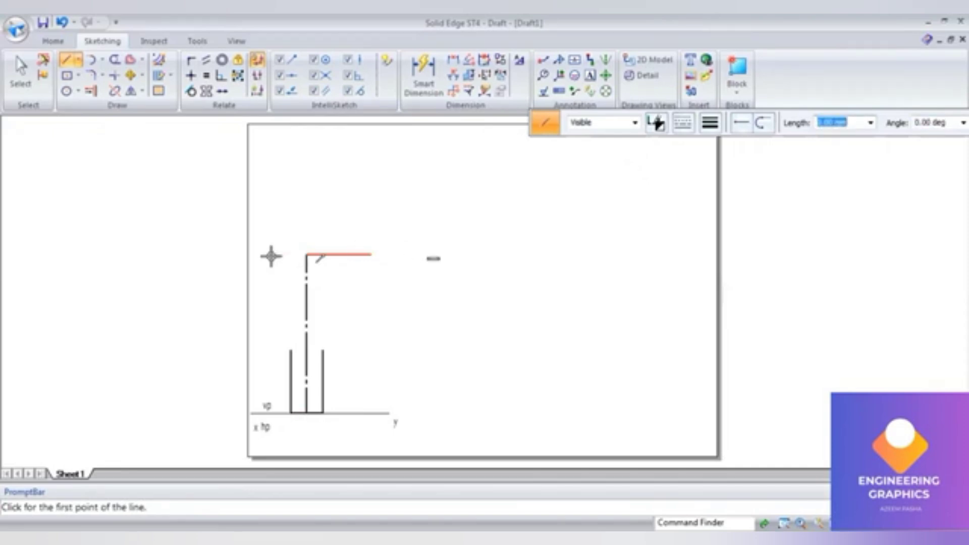
pyautogui.click(306, 255)
pyautogui.write('40')
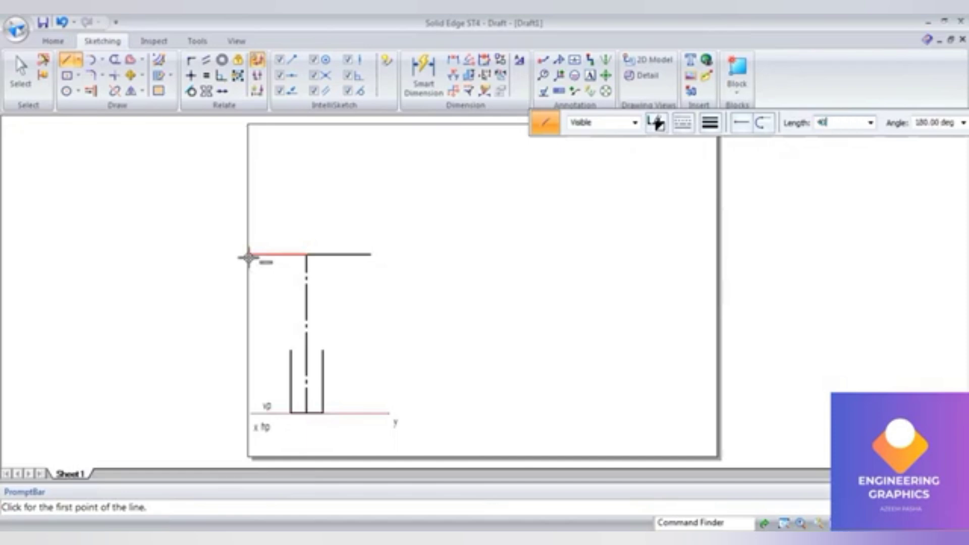
pyautogui.press('Tab')
pyautogui.click(248, 256)
# Step: Draw the frustum's two slanted sides, joining each end of the top edge to the upper end of the cylinder side below it
pyautogui.click(290, 348)
pyautogui.rightClick(340, 347)
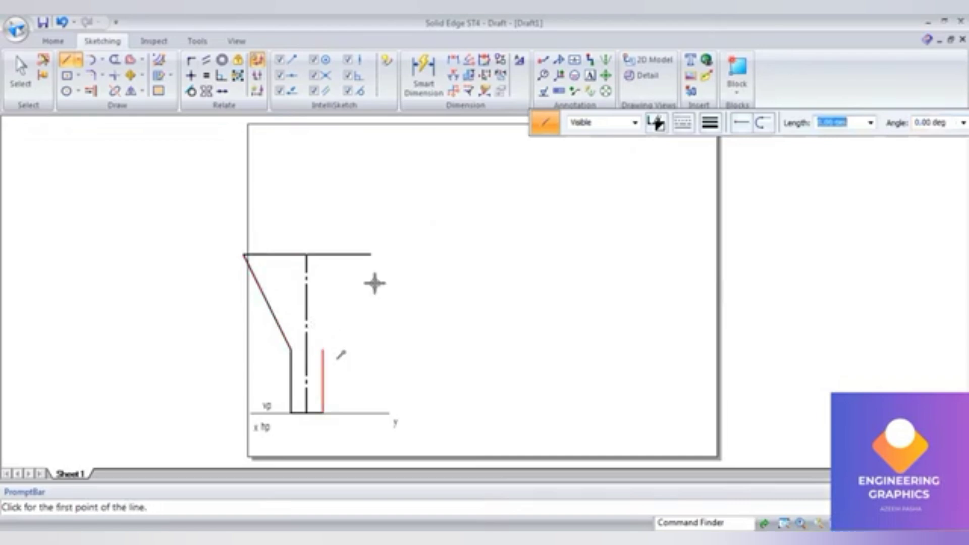
pyautogui.click(322, 348)
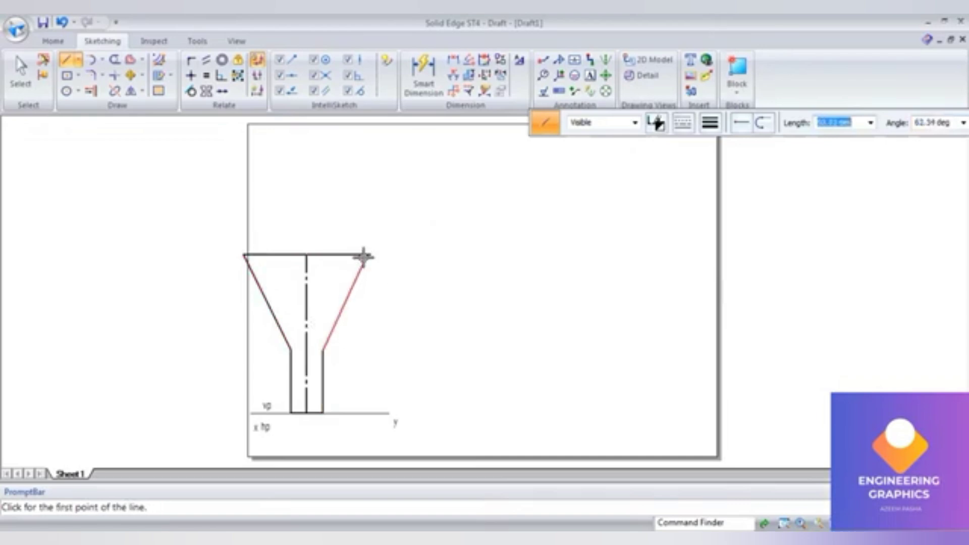
pyautogui.click(368, 255)
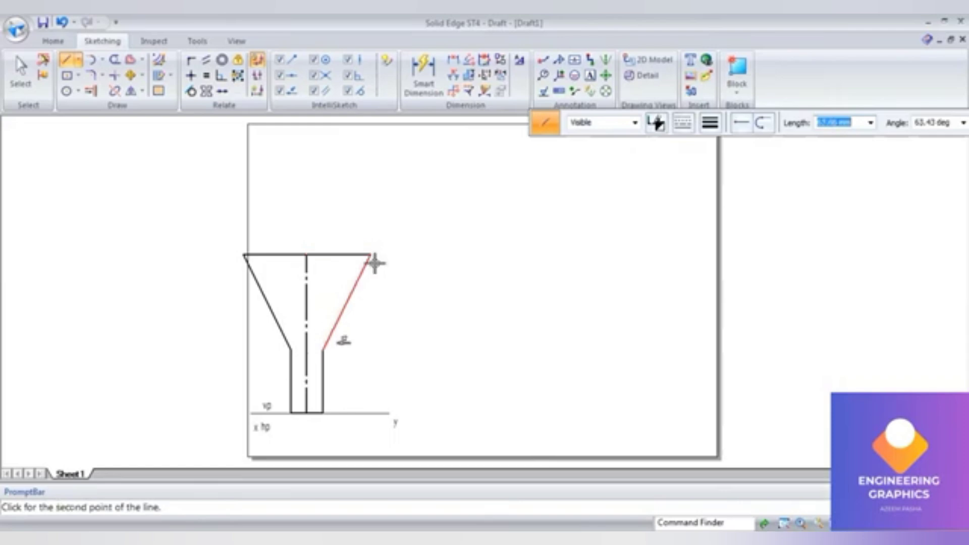
# Step: Dimension the heights of the cylinder and the frustum along the axis, placing both dimensions left of the funnel
pyautogui.click(424, 76)
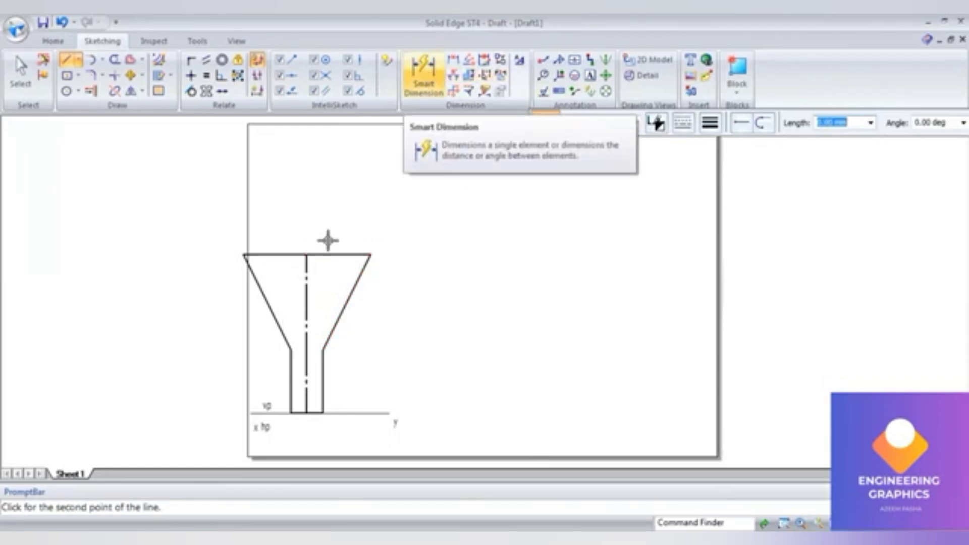
pyautogui.click(306, 381)
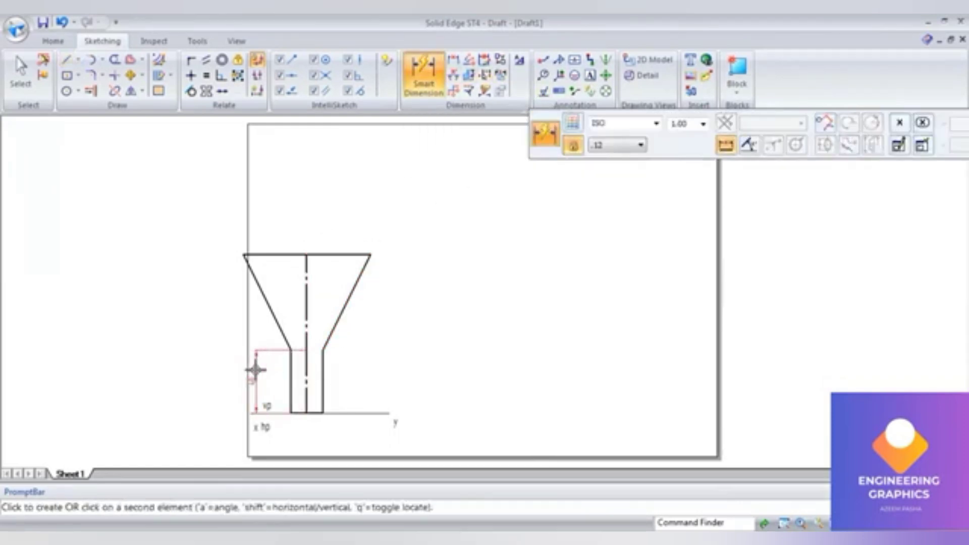
pyautogui.click(255, 369)
pyautogui.click(307, 292)
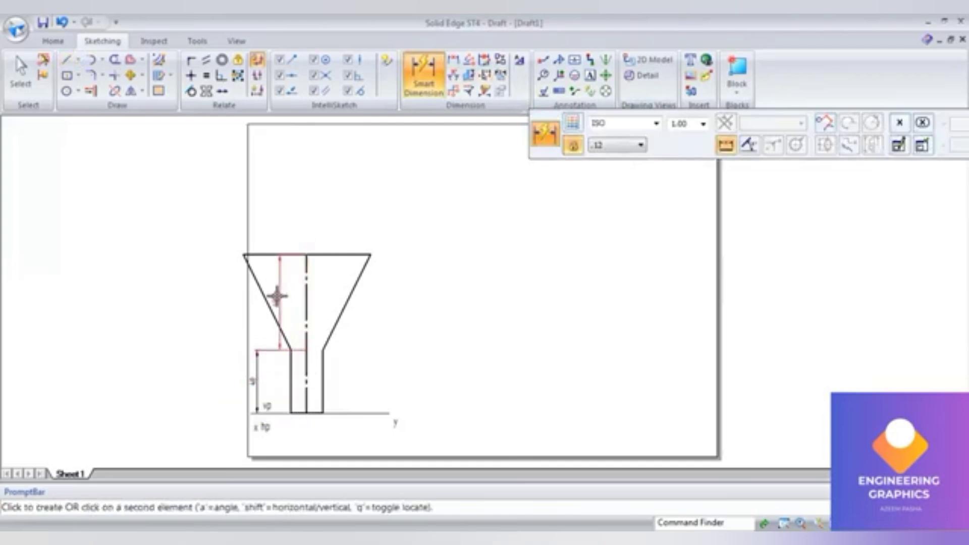
pyautogui.click(254, 297)
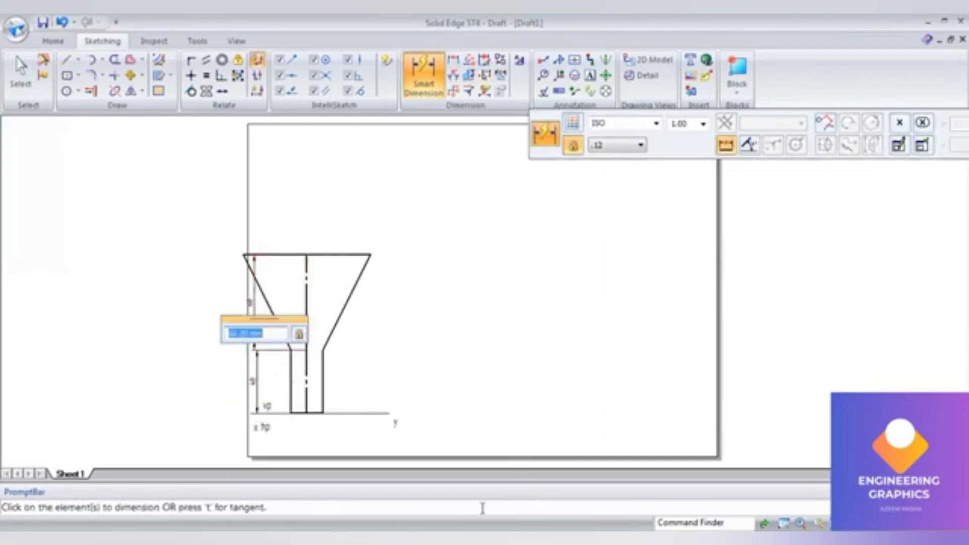
# Step: Check the problem sheet and dimension the funnel's full top width between its two end points, placing the dimension above the view
pyautogui.hotkey('alt', 'Tab')
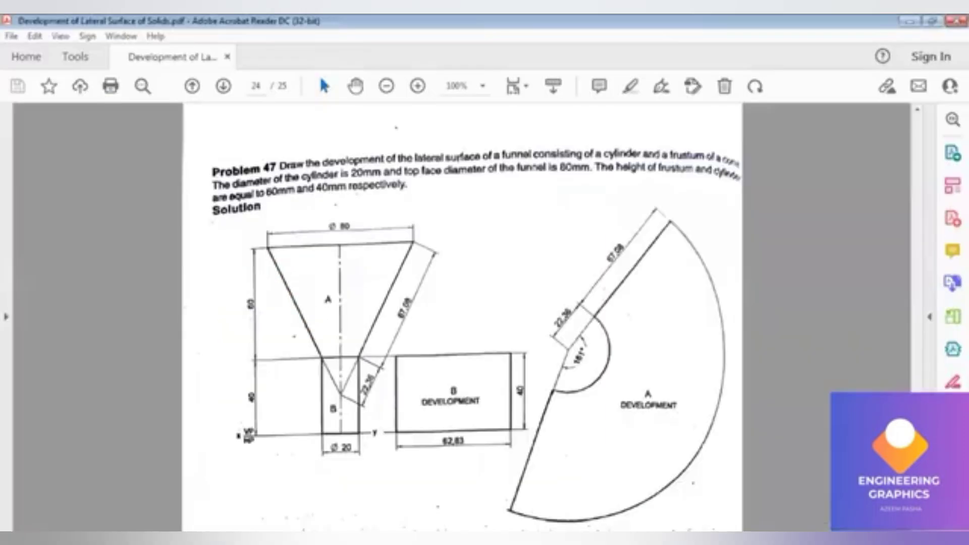
pyautogui.hotkey('alt', 'Tab')
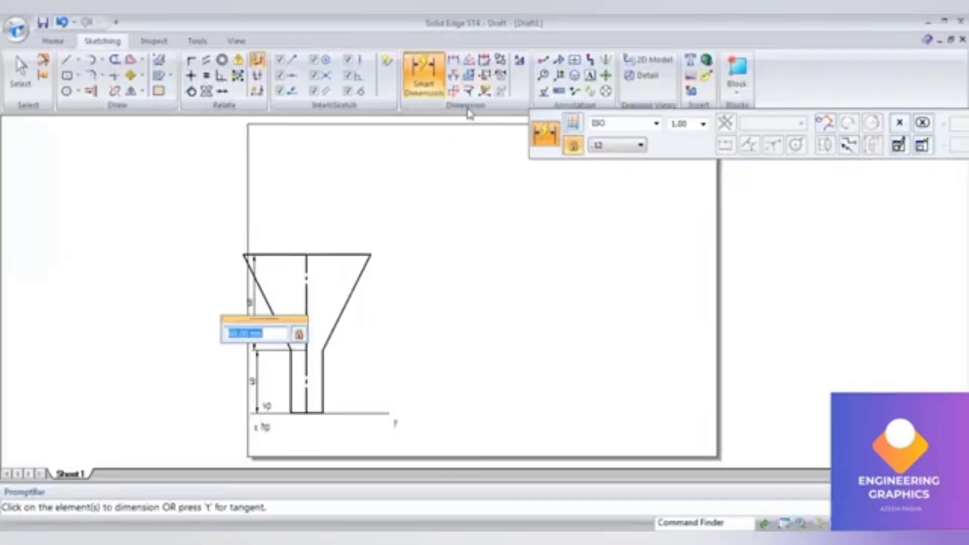
pyautogui.click(453, 61)
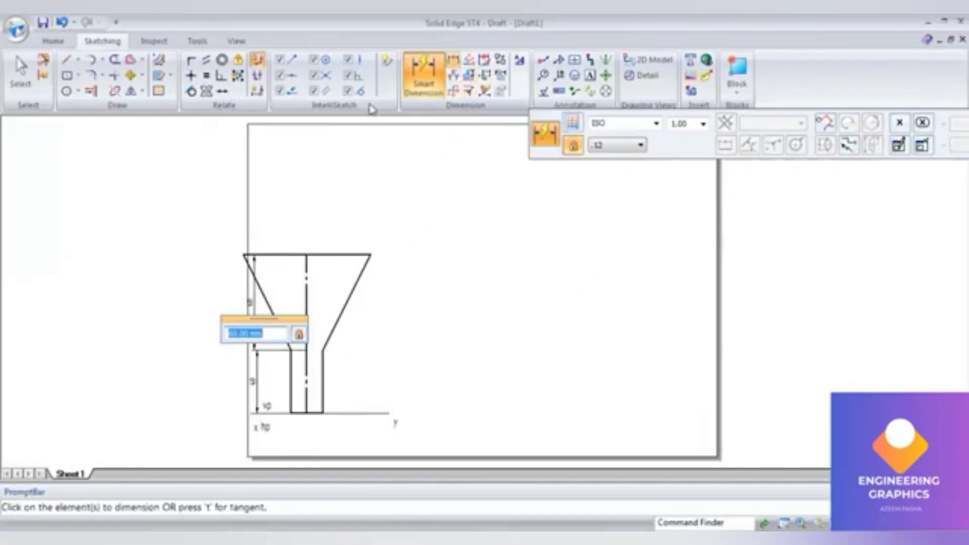
pyautogui.click(243, 259)
pyautogui.click(369, 253)
pyautogui.click(354, 214)
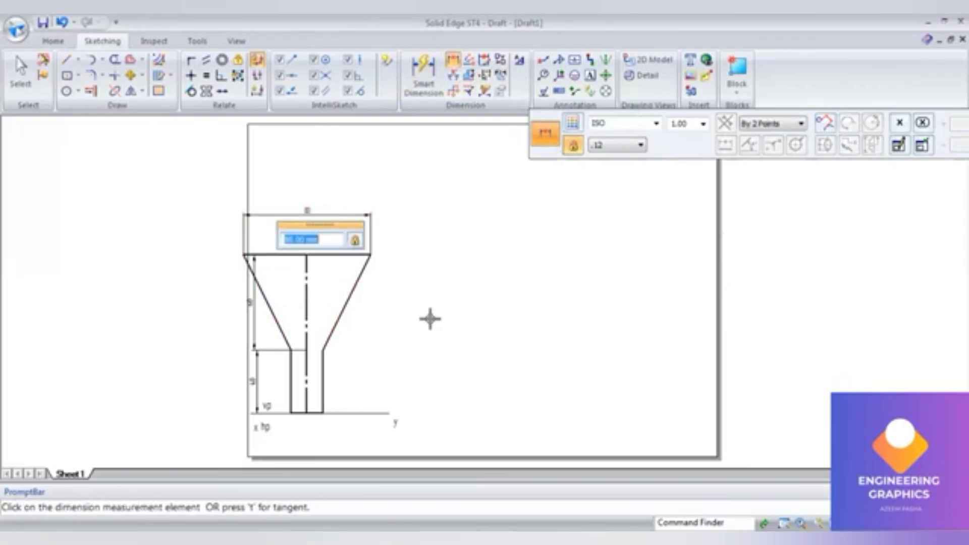
# Step: Move the whole front view, including its dimensions, xy line and labels, about 5 mm horizontally to the right
pyautogui.click(20, 71)
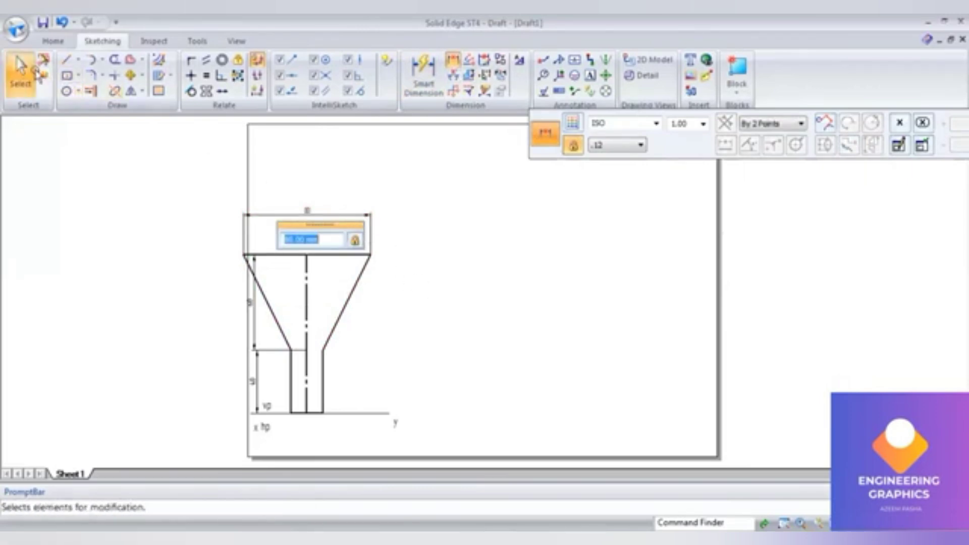
pyautogui.moveTo(211, 190); pyautogui.dragTo(435, 473)
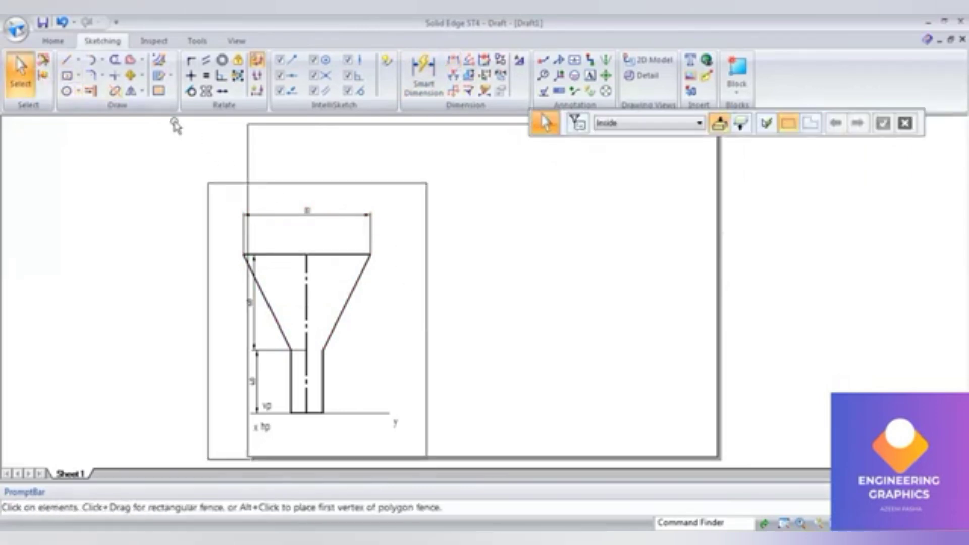
pyautogui.click(130, 76)
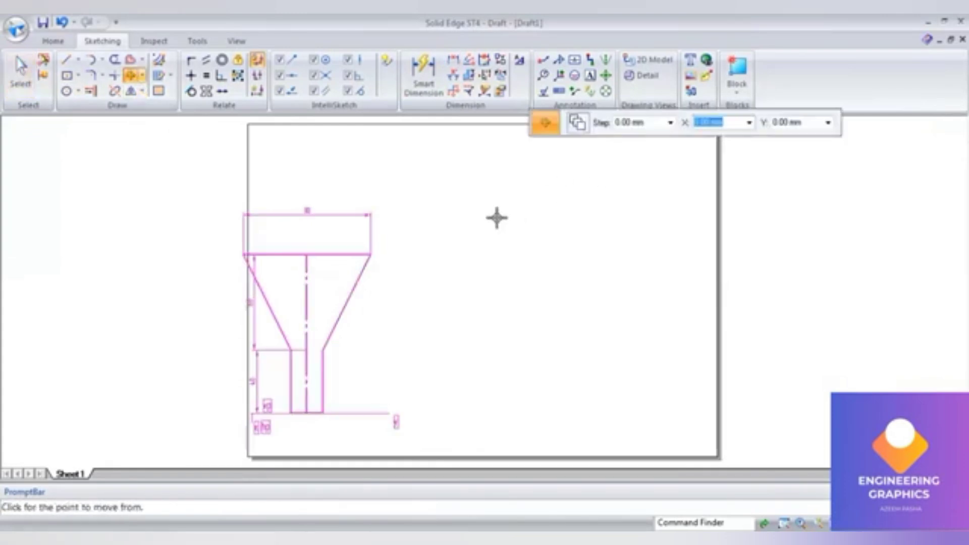
pyautogui.click(306, 302)
pyautogui.click(313, 302)
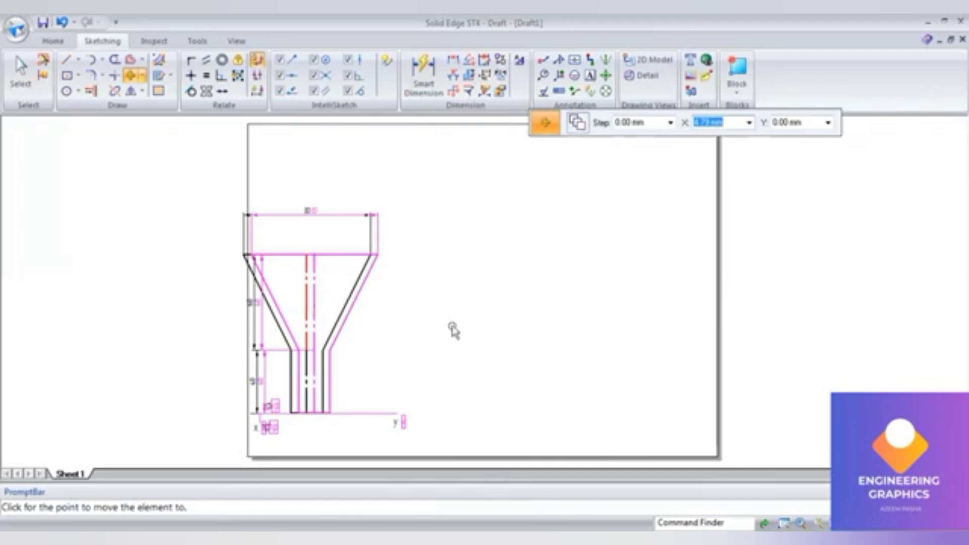
pyautogui.press('Return')
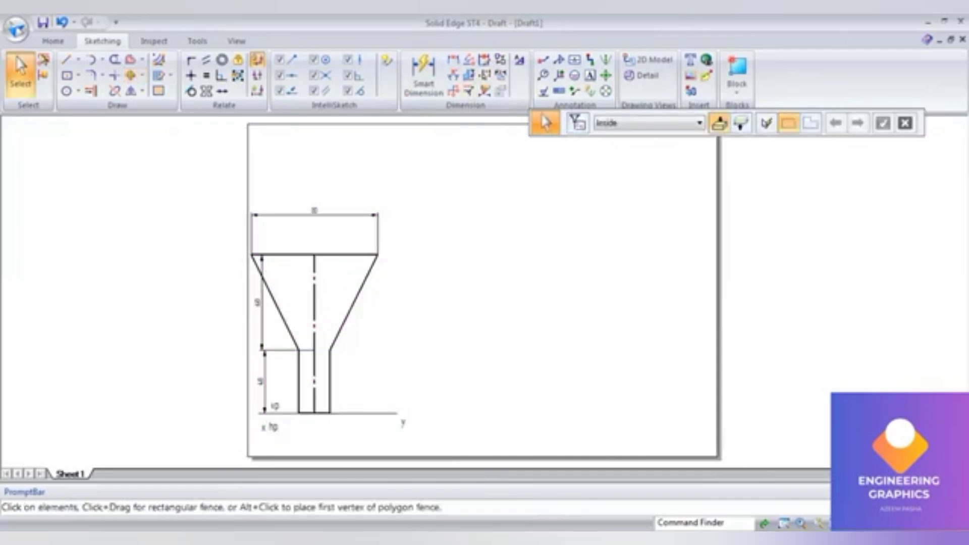
# Step: Check the solution figure and dimension the true length of the frustum's right slanted side, placing the dimension outside the funnel
pyautogui.hotkey('alt', 'Tab')
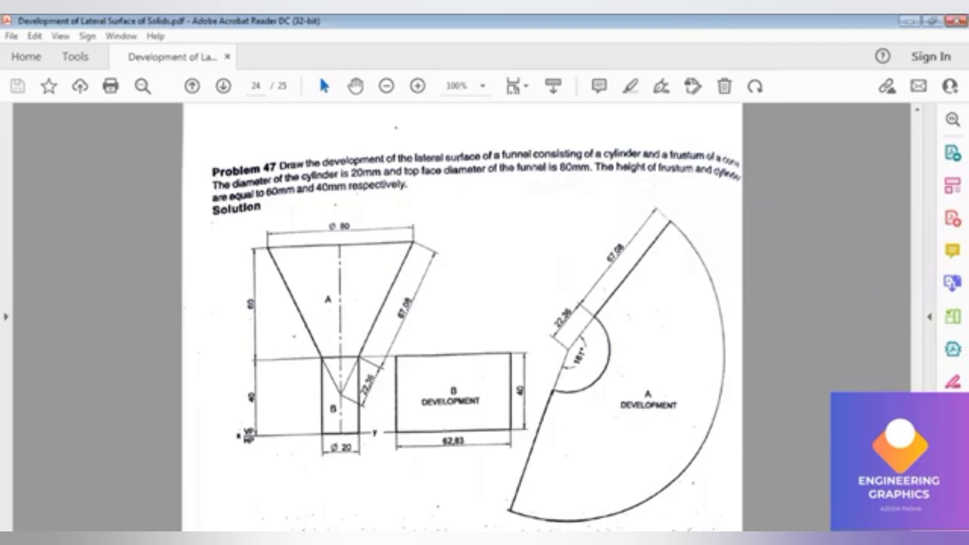
pyautogui.hotkey('alt', 'Tab')
pyautogui.click(426, 81)
pyautogui.click(357, 288)
pyautogui.click(434, 332)
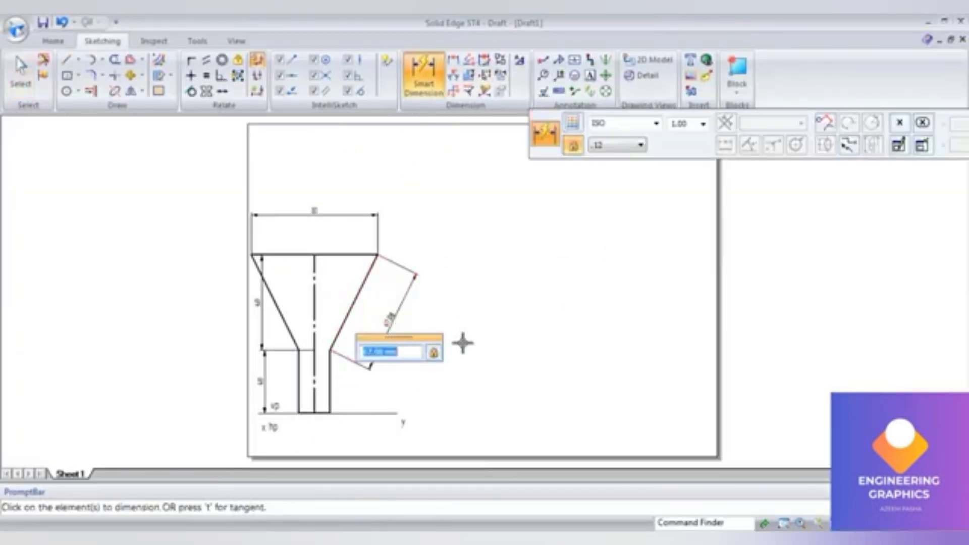
# Step: Extend both slanted sides of the frustum downward until they meet on the axis at the cone's apex
pyautogui.click(89, 91)
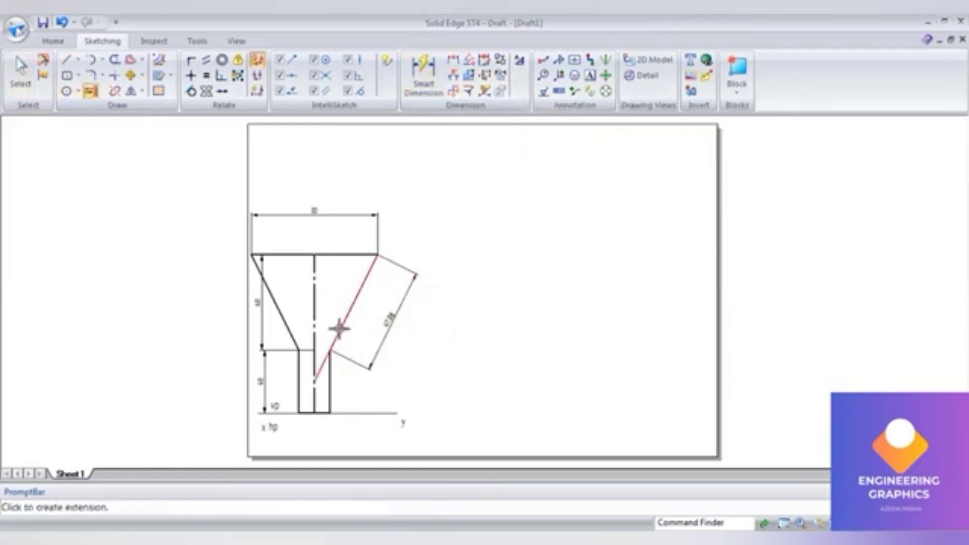
pyautogui.click(339, 329)
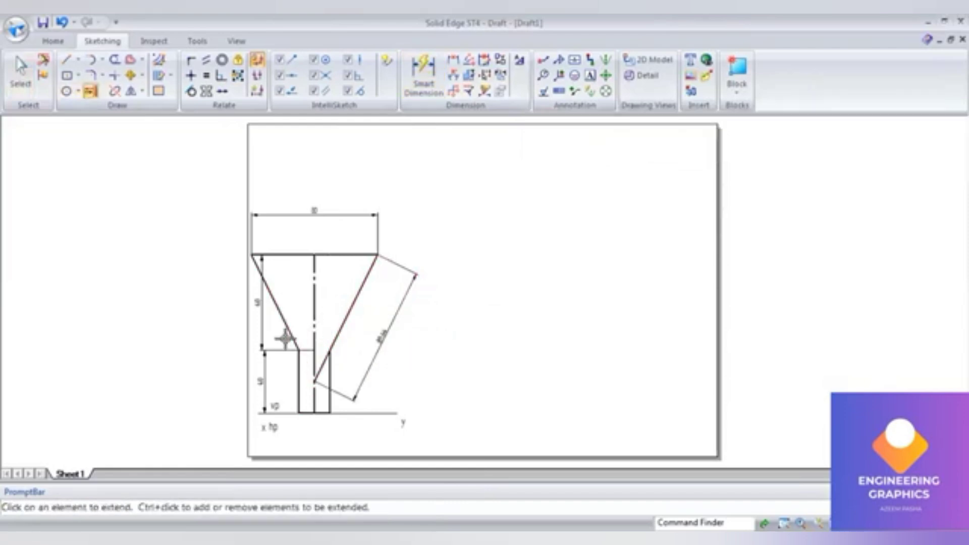
pyautogui.click(283, 330)
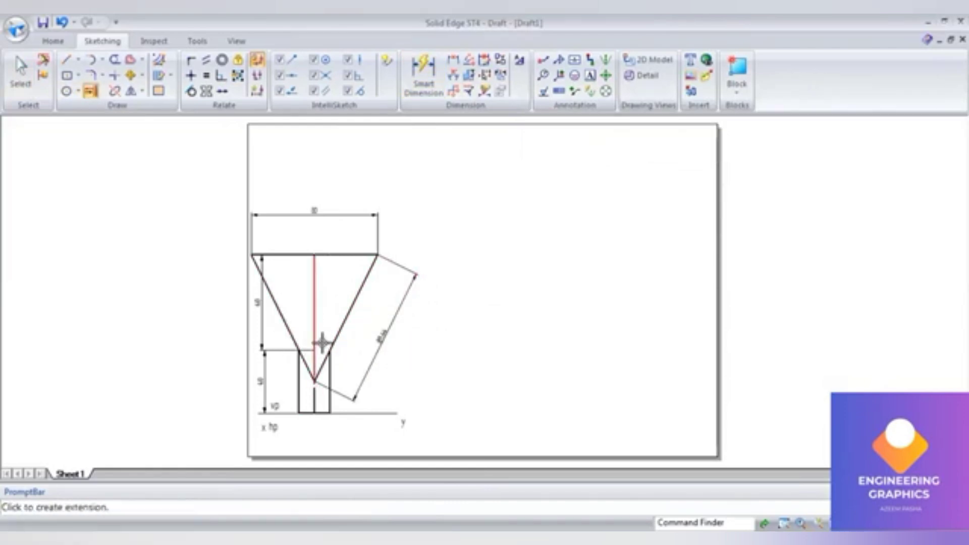
# Step: Split the funnel's right slanted side where it meets the top corner of the cylinder
pyautogui.scroll(2, 353, 364)
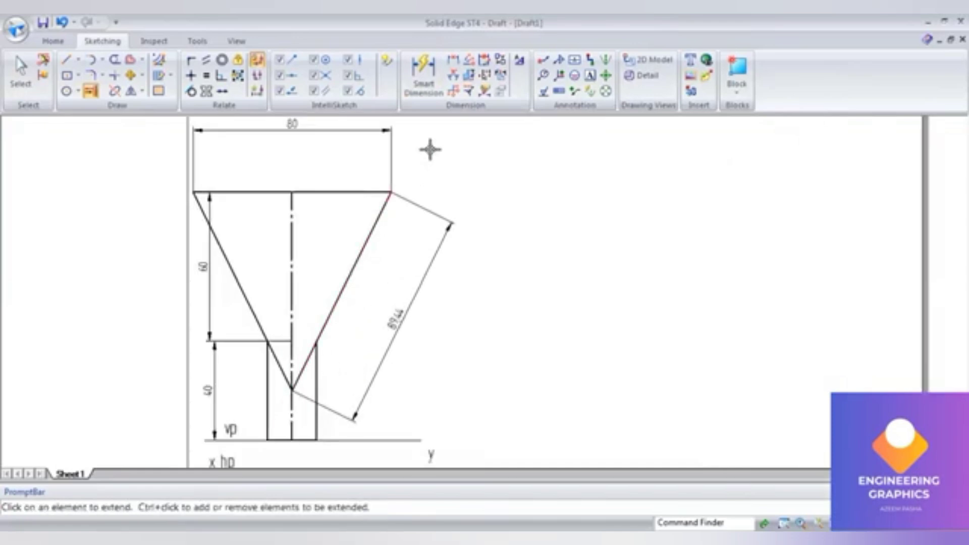
pyautogui.click(423, 75)
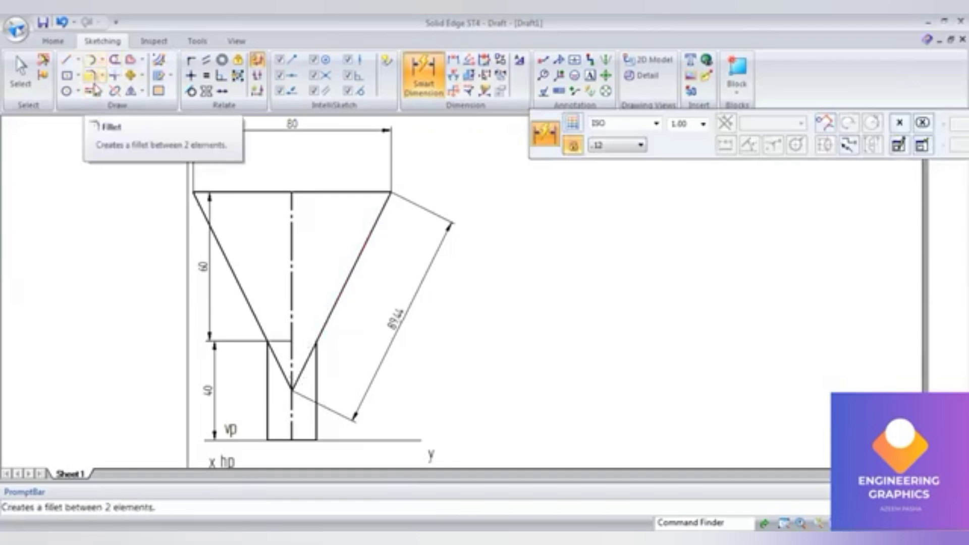
pyautogui.click(114, 91)
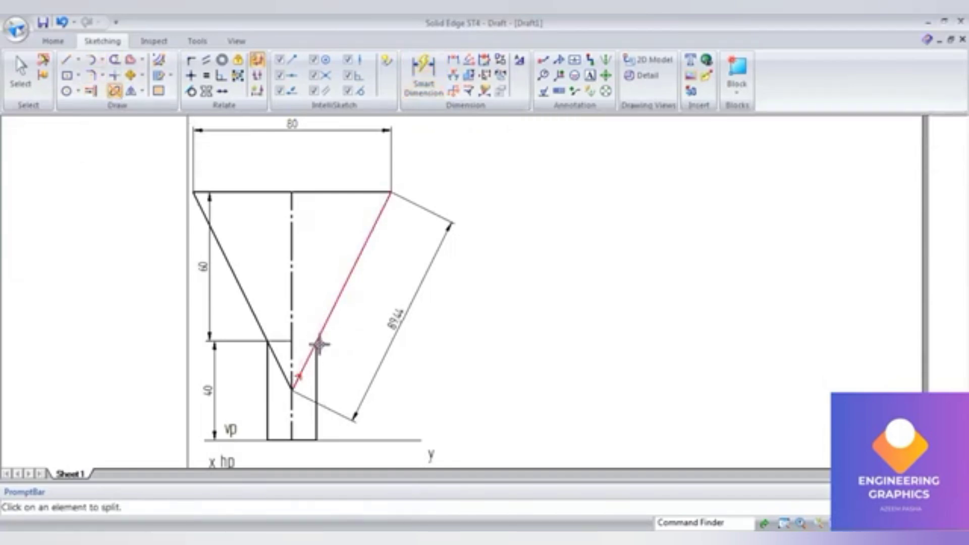
pyautogui.click(315, 341)
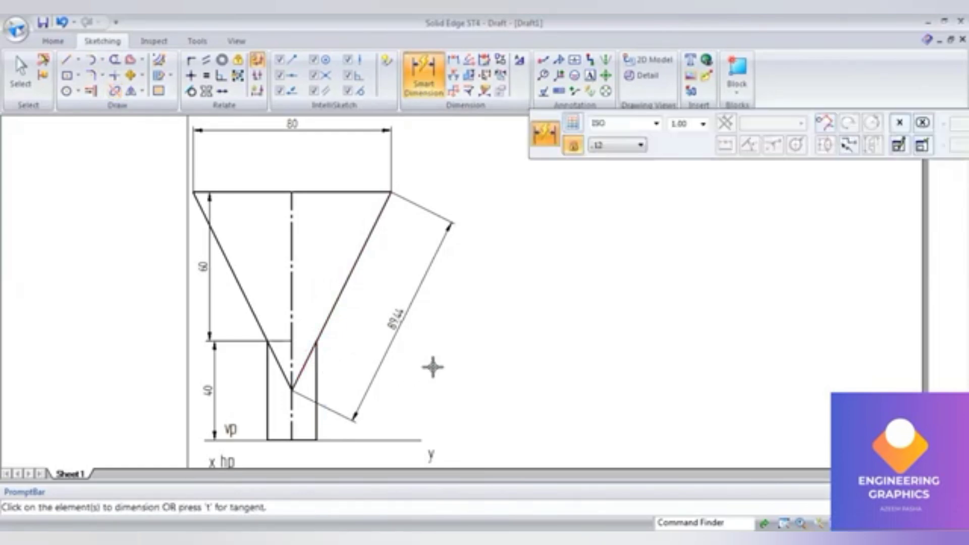
pyautogui.scroll(-1, 461, 359)
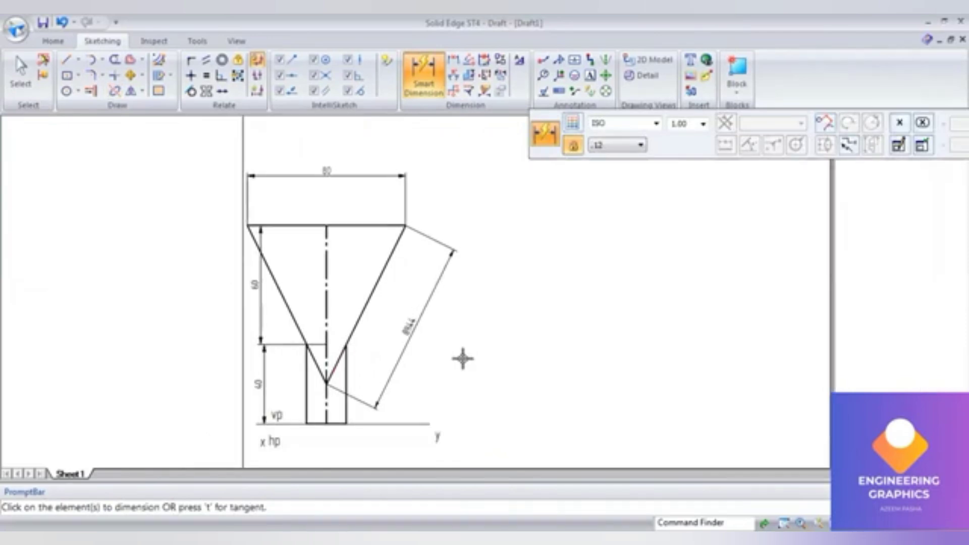
# Step: Check the solution figure and draw a 40 mm vertical line, 0.50 mm wide, to the right of the front view for the cylinder's development
pyautogui.click(379, 537)
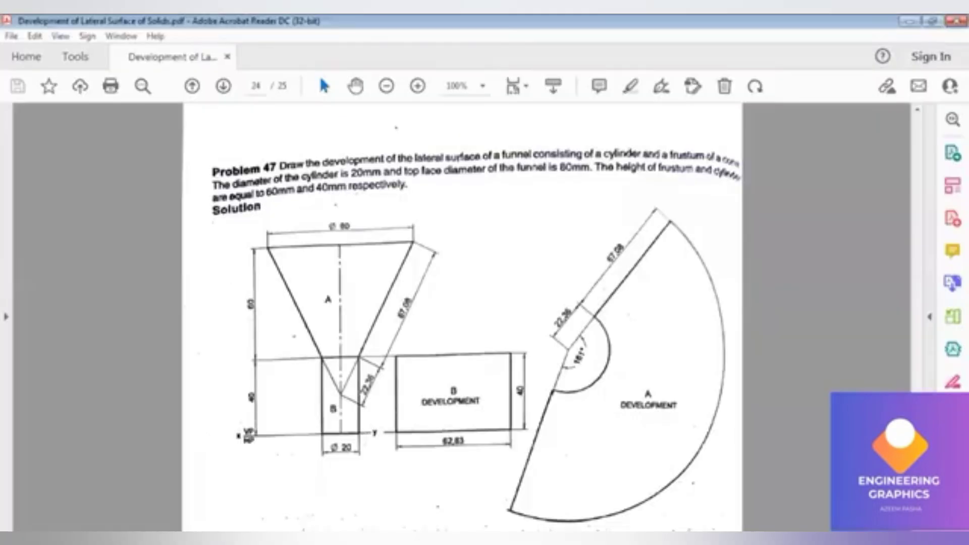
pyautogui.hotkey('alt', 'Tab')
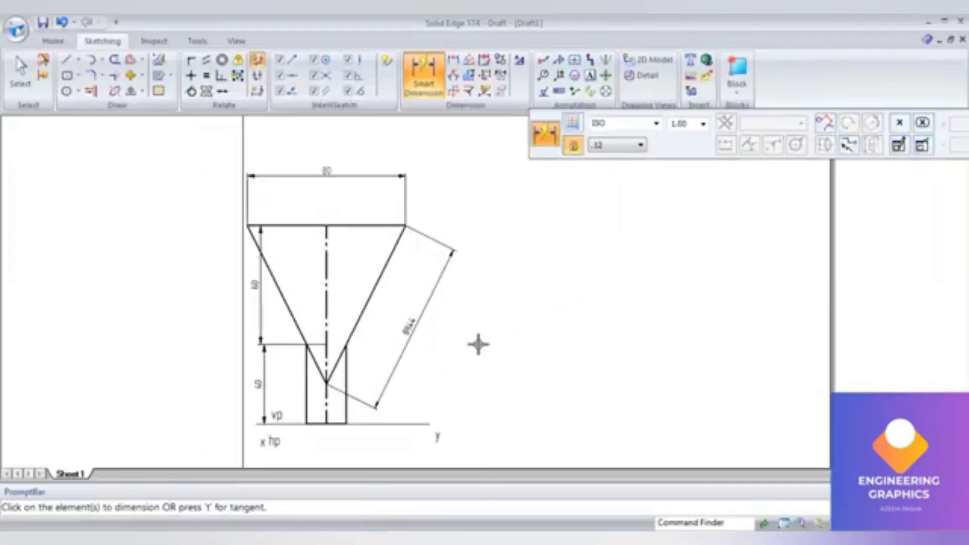
pyautogui.hotkey('alt', 'Tab')
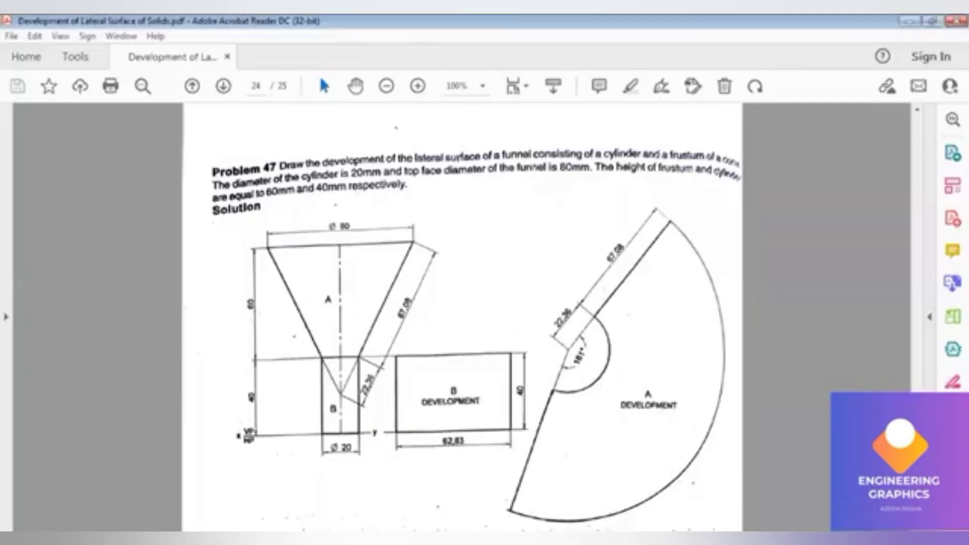
pyautogui.hotkey('alt', 'Tab')
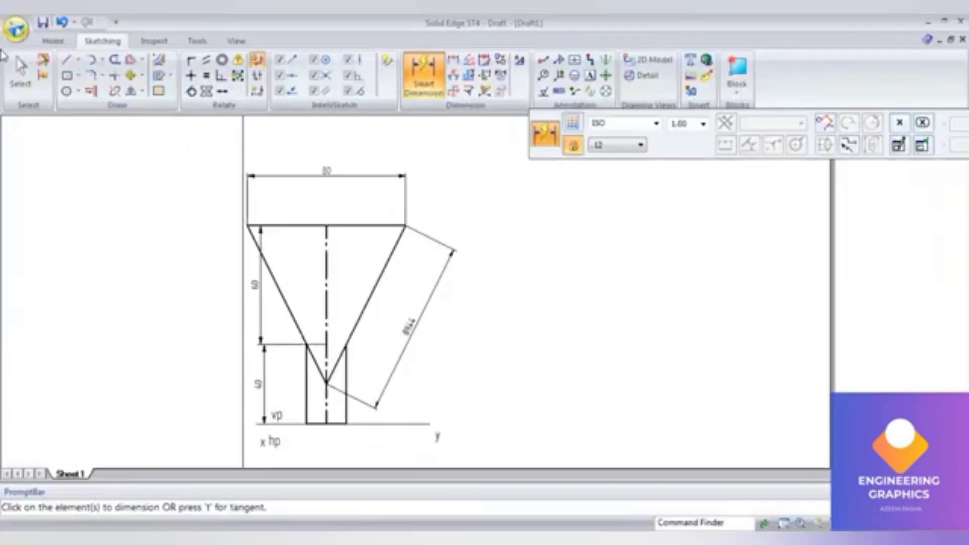
pyautogui.click(65, 61)
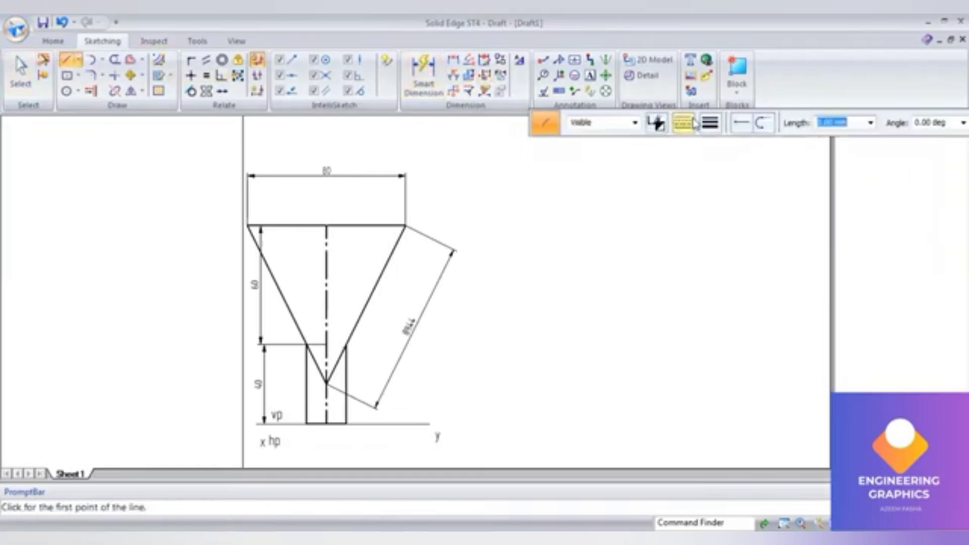
pyautogui.click(709, 123)
pyautogui.click(707, 125)
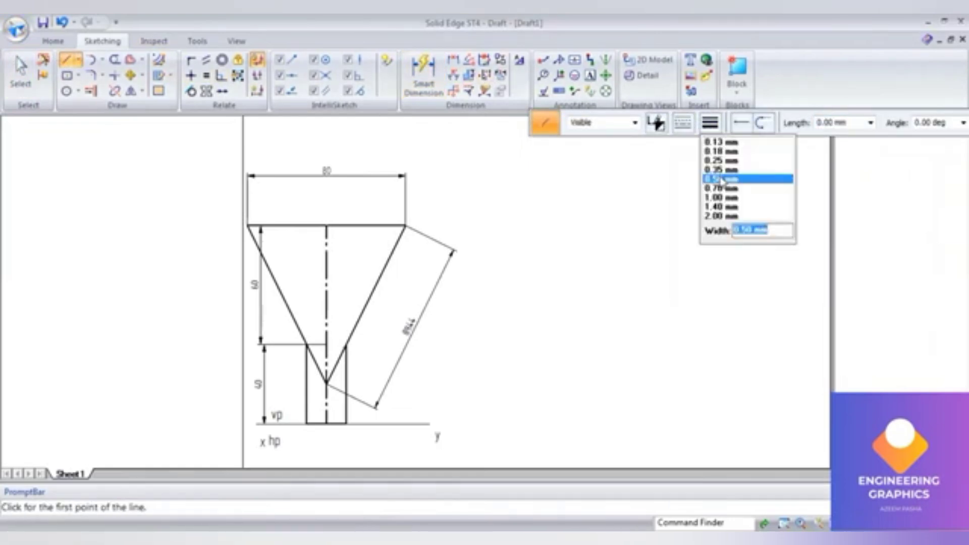
pyautogui.click(716, 179)
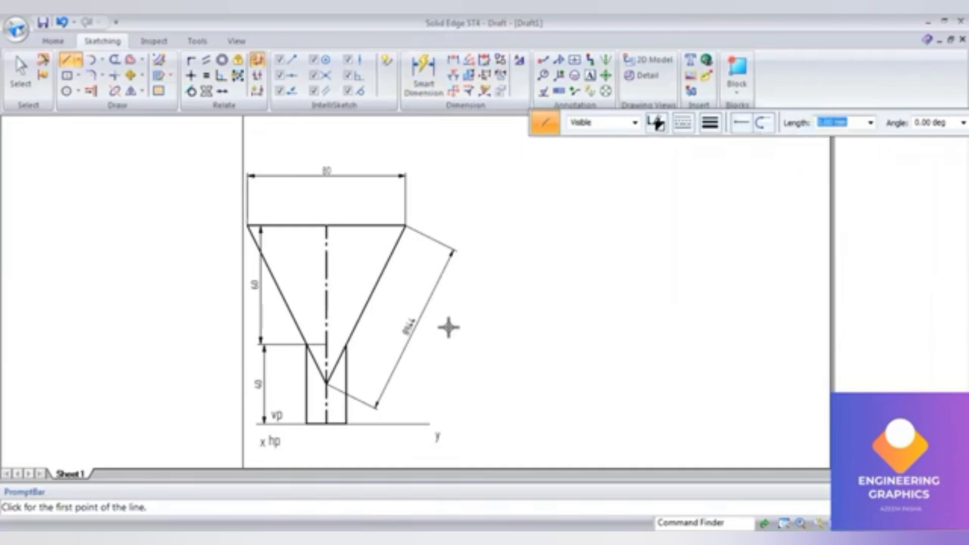
pyautogui.click(449, 327)
pyautogui.write('40')
pyautogui.press('Tab')
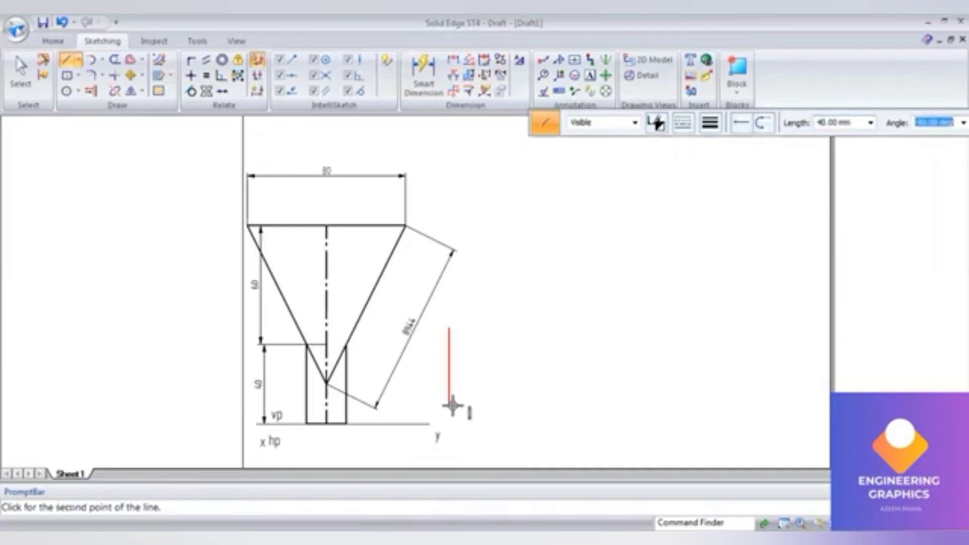
pyautogui.press('Return')
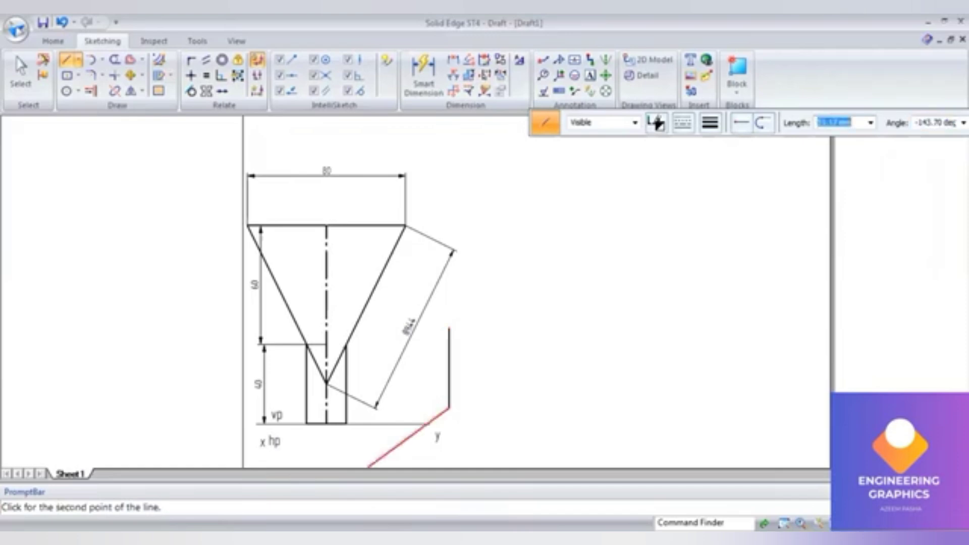
# Step: Check the solution figure and complete the cylinder's development as a closed rectangle with a 62.83 mm horizontal base and 40 mm sides
pyautogui.hotkey('alt', 'Tab')
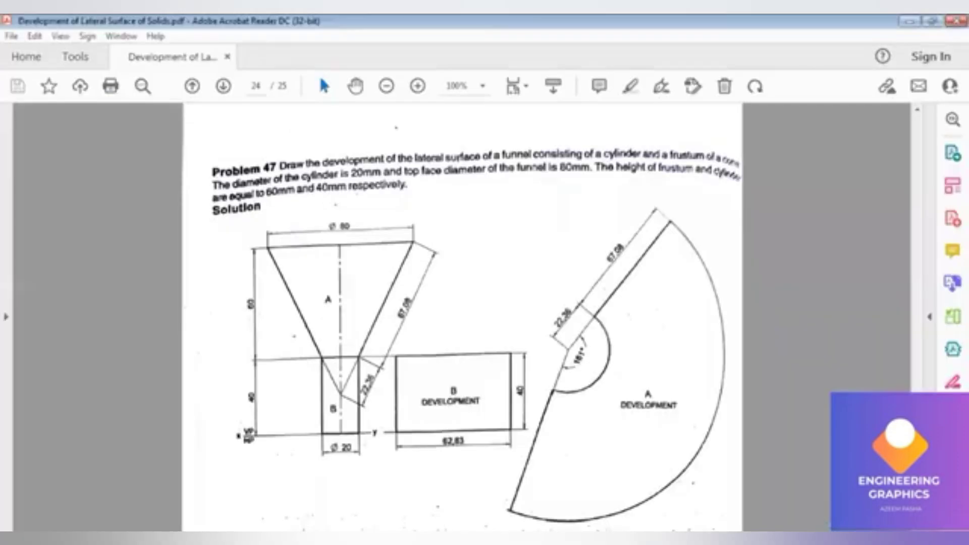
pyautogui.hotkey('alt', 'Tab')
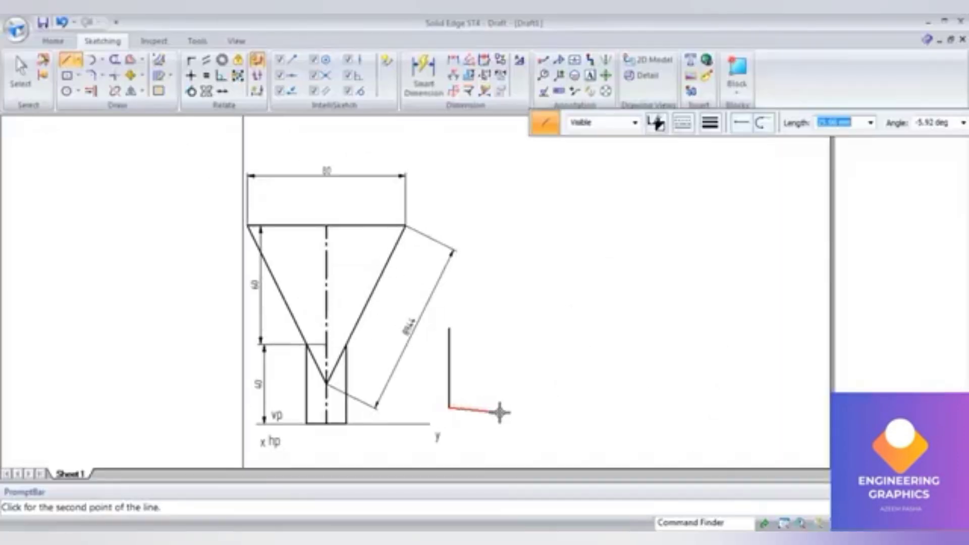
pyautogui.write('62.83')
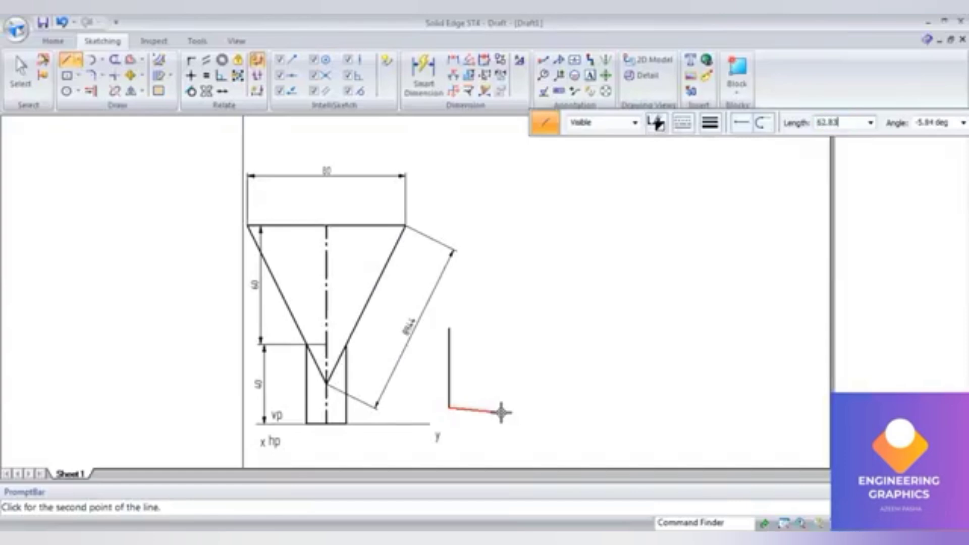
pyautogui.press('Tab')
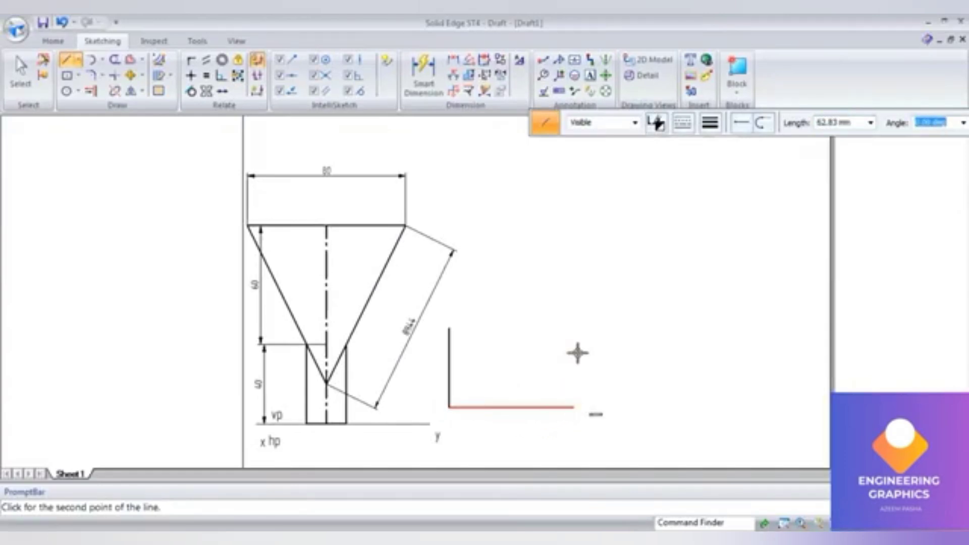
pyautogui.click(569, 330)
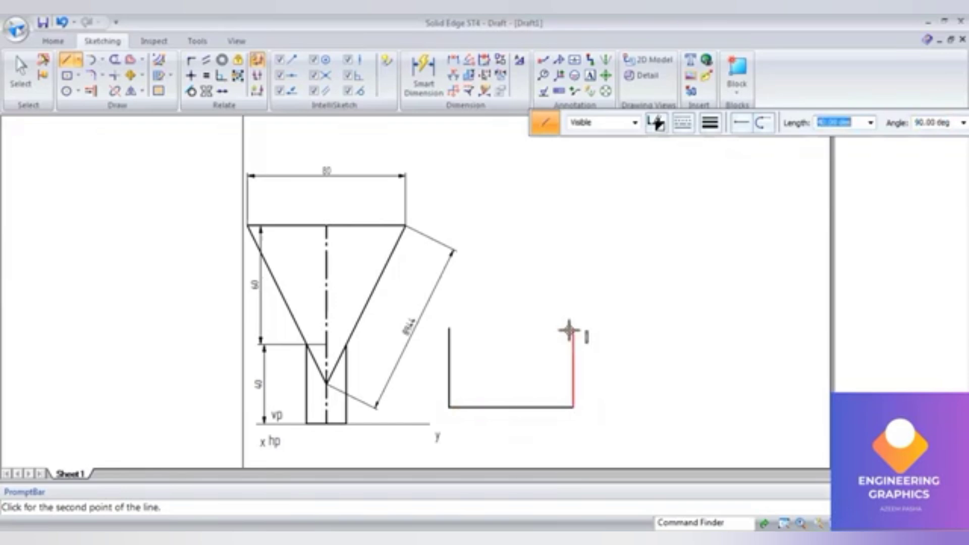
pyautogui.click(570, 329)
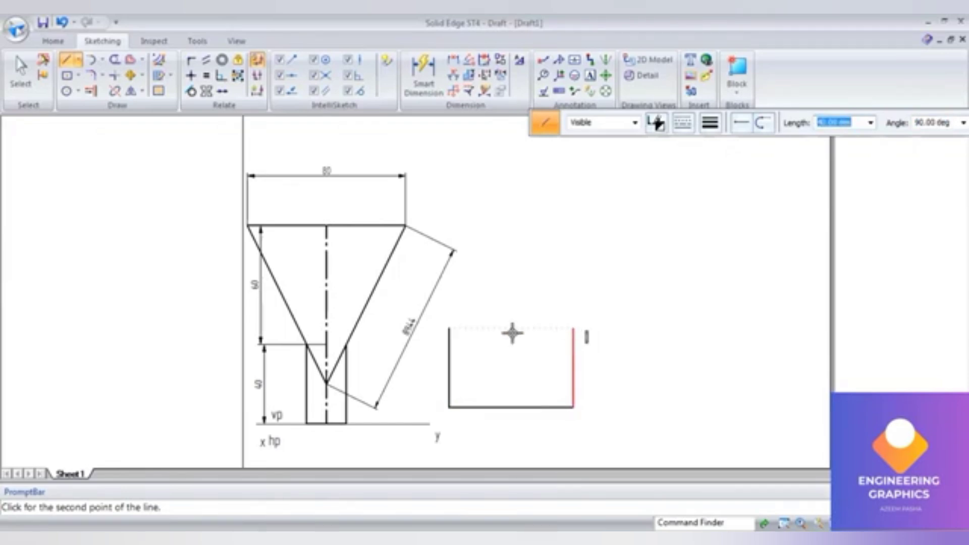
pyautogui.click(448, 330)
# Step: Dimension the development rectangle's base below it and its left side outside the rectangle
pyautogui.click(424, 76)
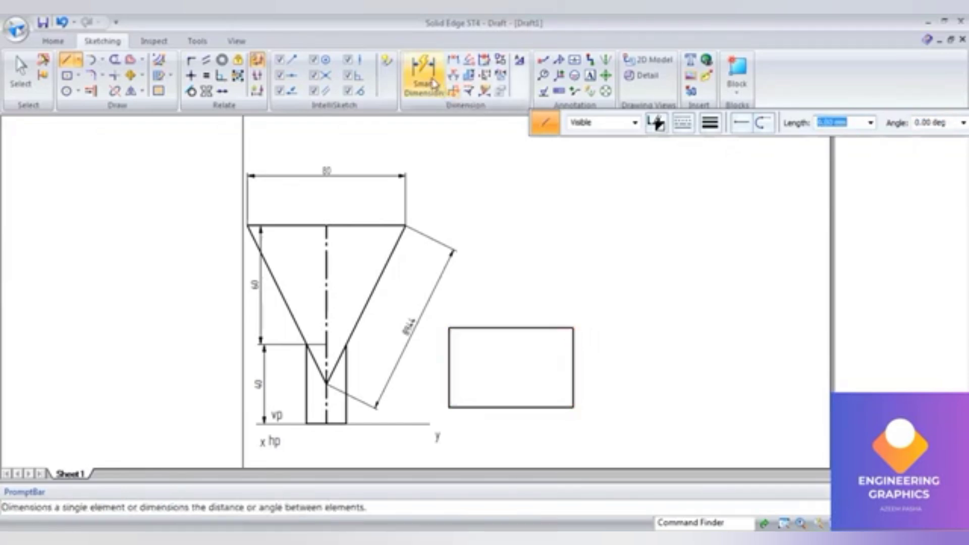
pyautogui.click(538, 408)
pyautogui.click(509, 444)
pyautogui.click(449, 368)
pyautogui.click(421, 377)
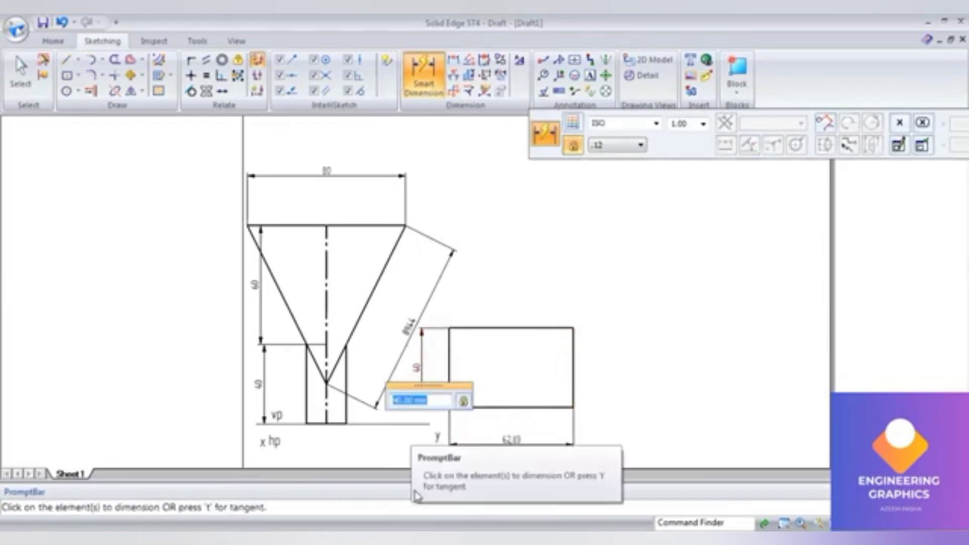
pyautogui.scroll(-1, 602, 404)
pyautogui.scroll(1, 602, 404)
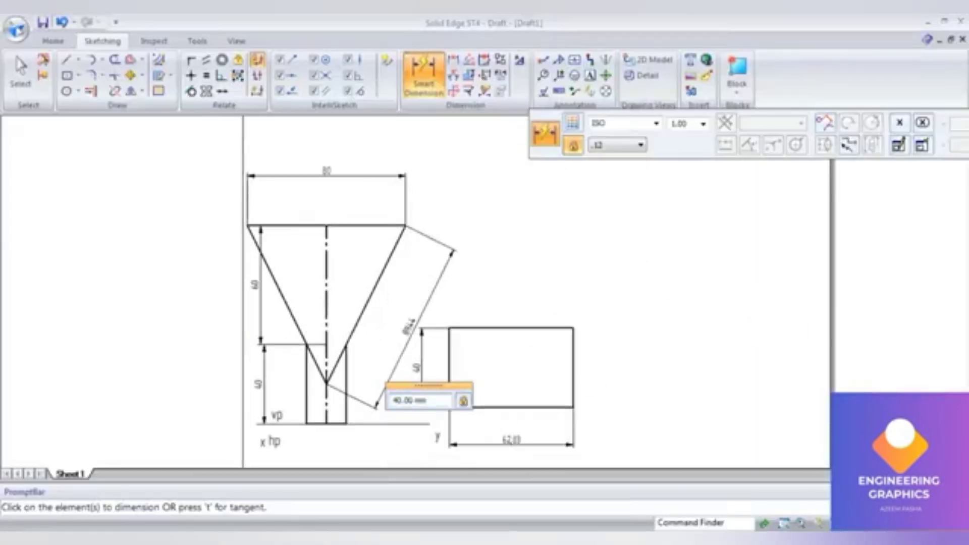
# Step: Check the solution figure and draw an 89.44 mm line, 0.50 mm wide, rising to the right above the rectangle as the frustum development's first edge
pyautogui.hotkey('alt', 'Tab')
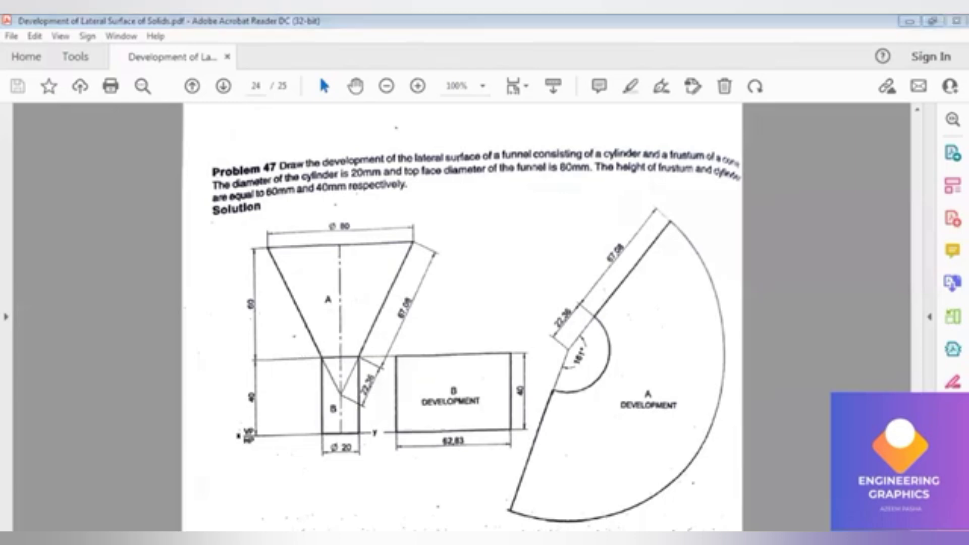
pyautogui.hotkey('alt', 'Tab')
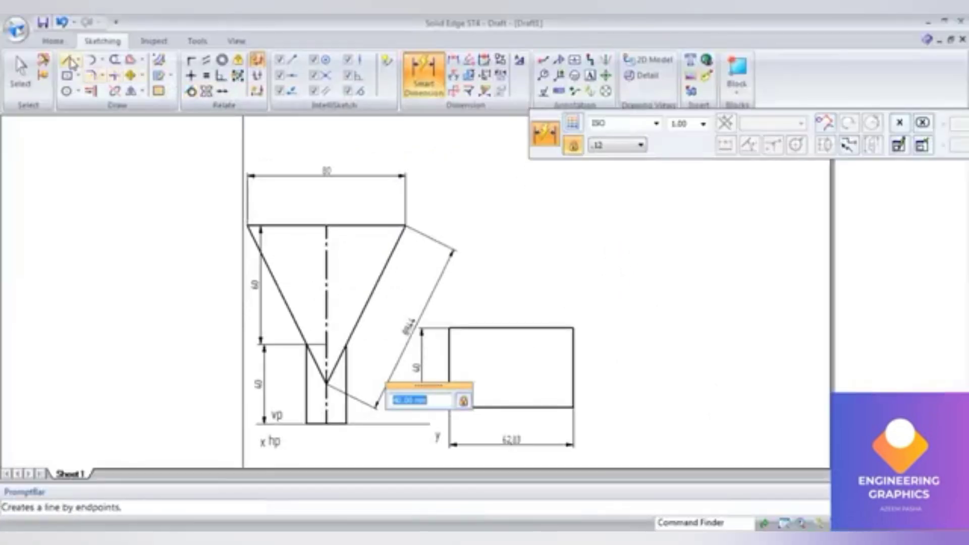
pyautogui.click(710, 122)
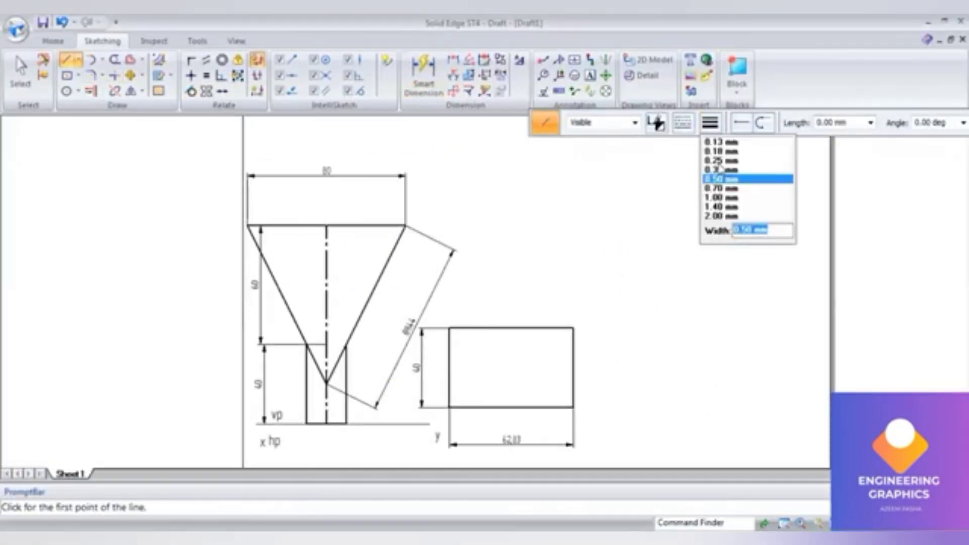
pyautogui.click(723, 179)
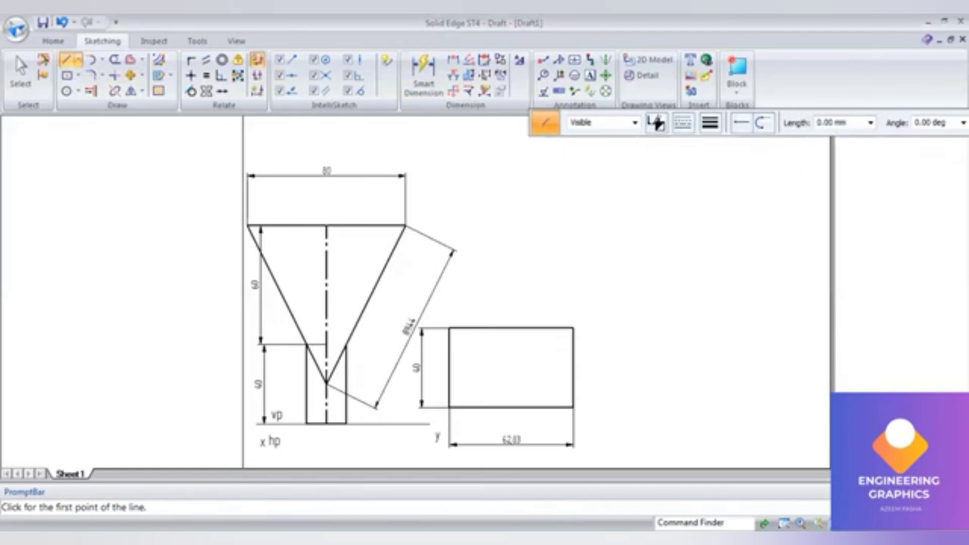
pyautogui.middleClick(755, 359)
pyautogui.middleClick(755, 358)
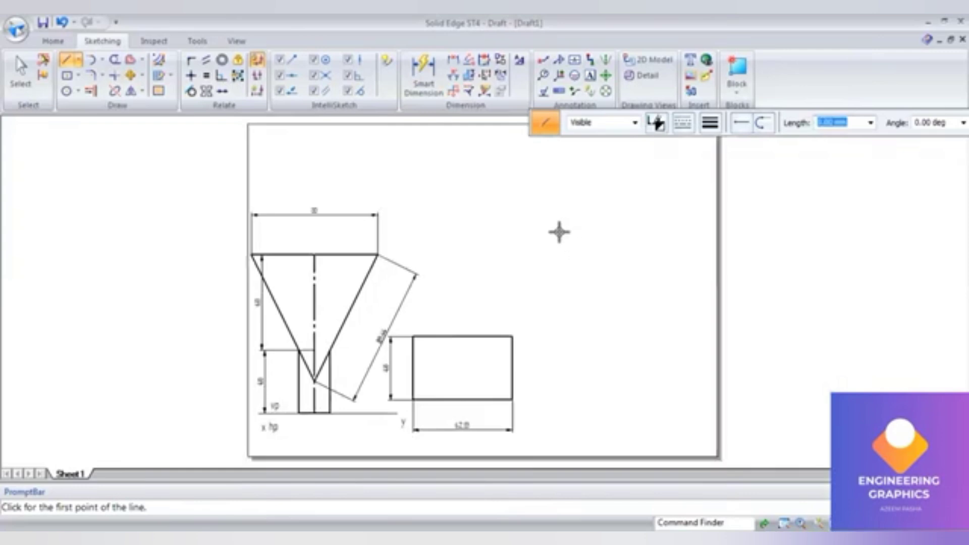
pyautogui.click(559, 232)
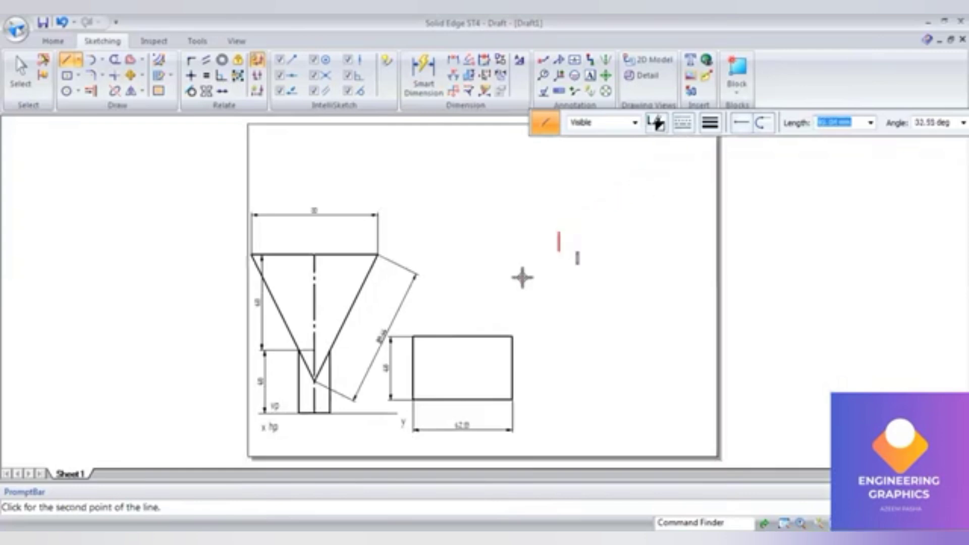
pyautogui.scroll(3, 392, 346)
pyautogui.scroll(-3, 391, 346)
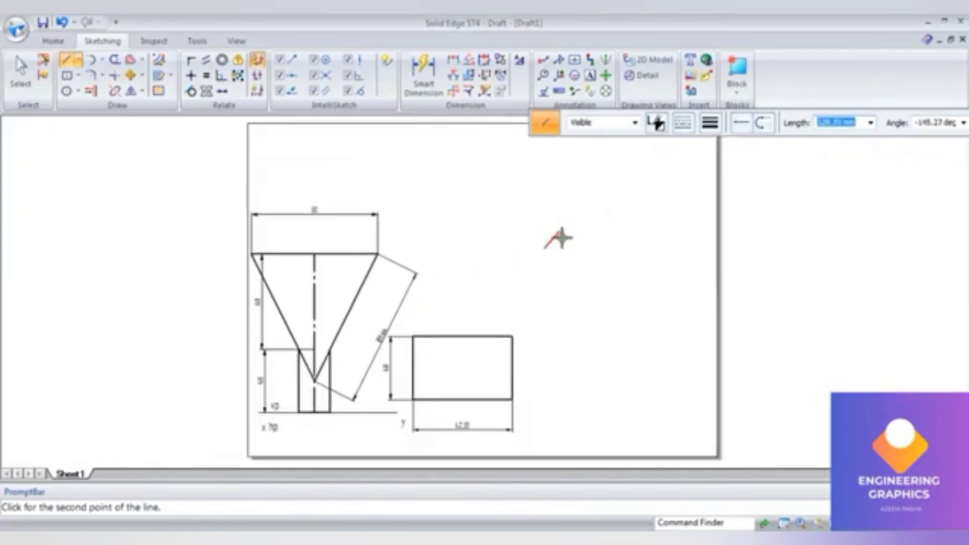
pyautogui.write('89')
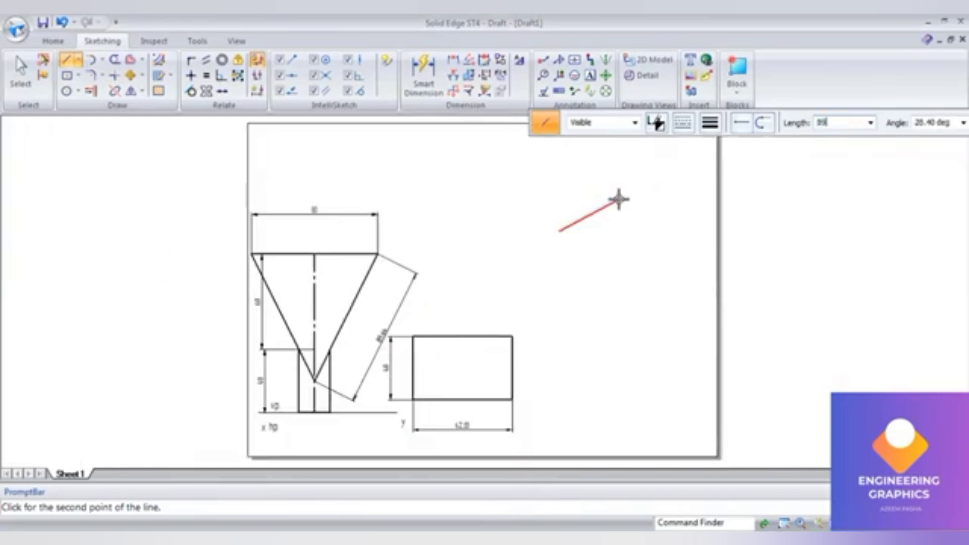
pyautogui.write('.44')
pyautogui.press('Tab')
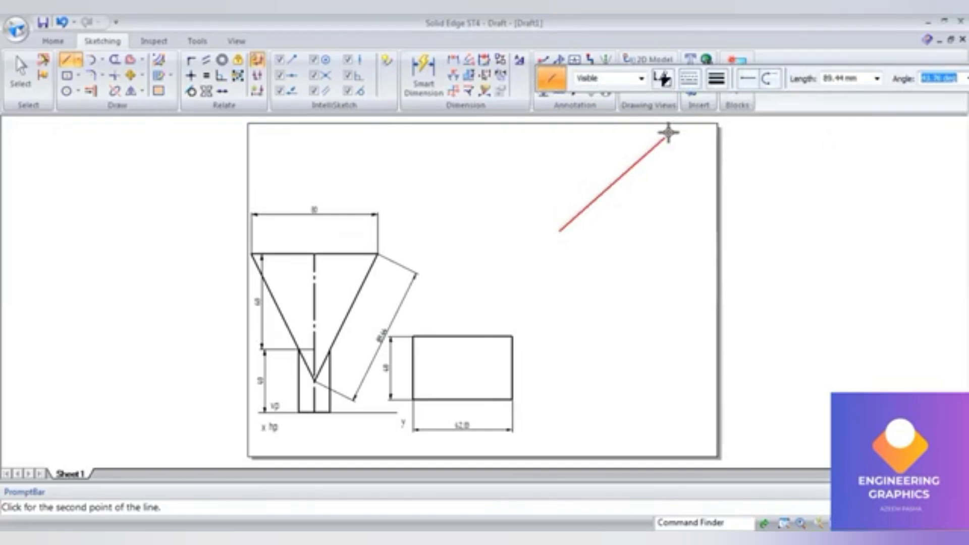
pyautogui.click(668, 134)
pyautogui.rightClick(605, 208)
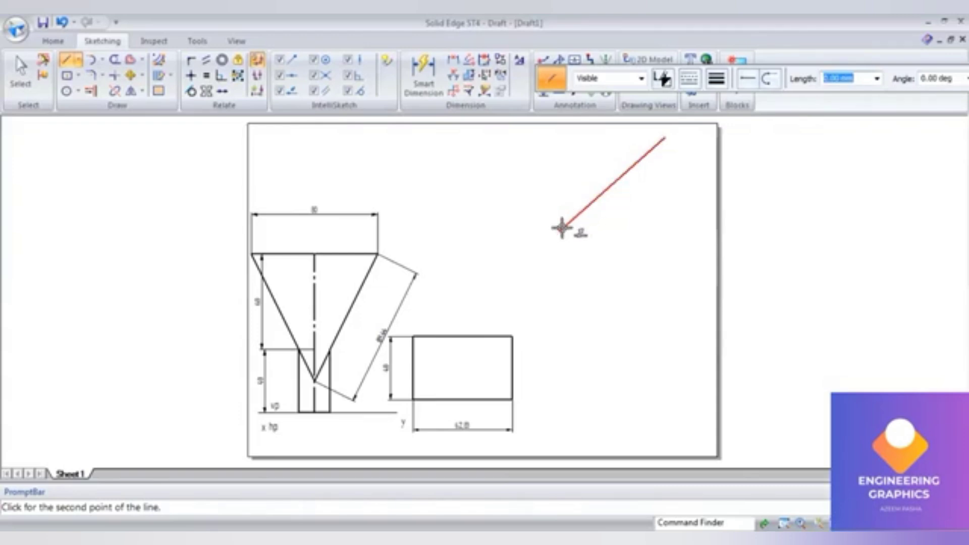
# Step: Check the solution figure and draw a second 89.44 mm line from the first edge's lower end, running down to the left
pyautogui.click(558, 232)
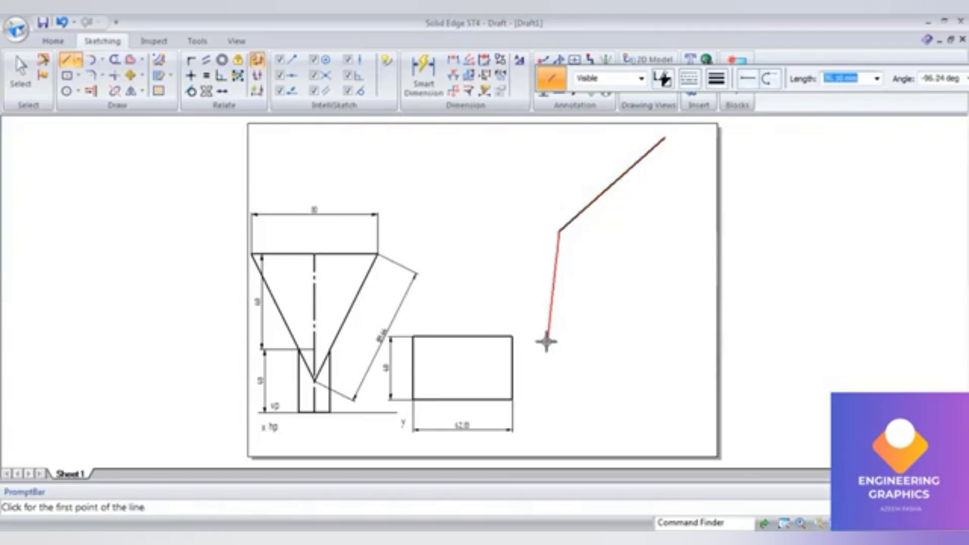
pyautogui.write('80')
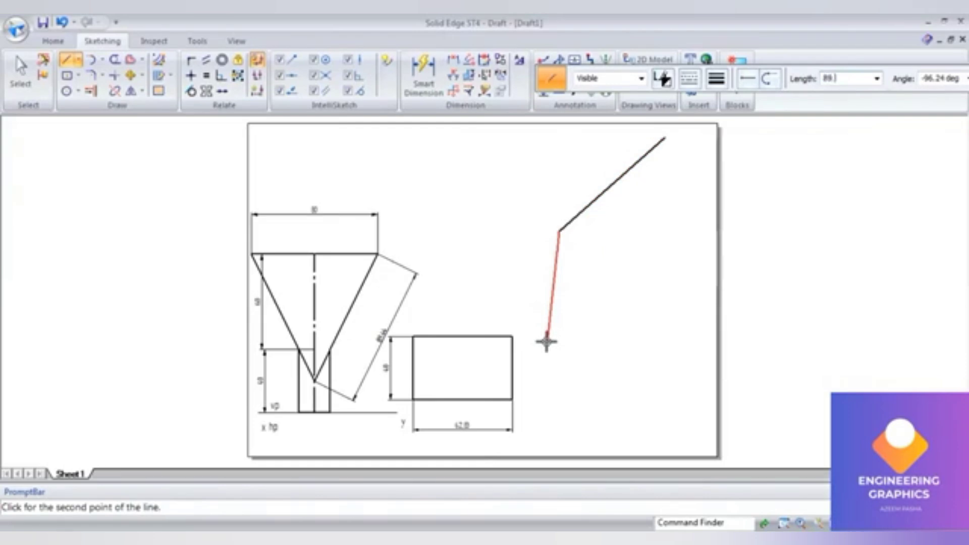
pyautogui.write('.44')
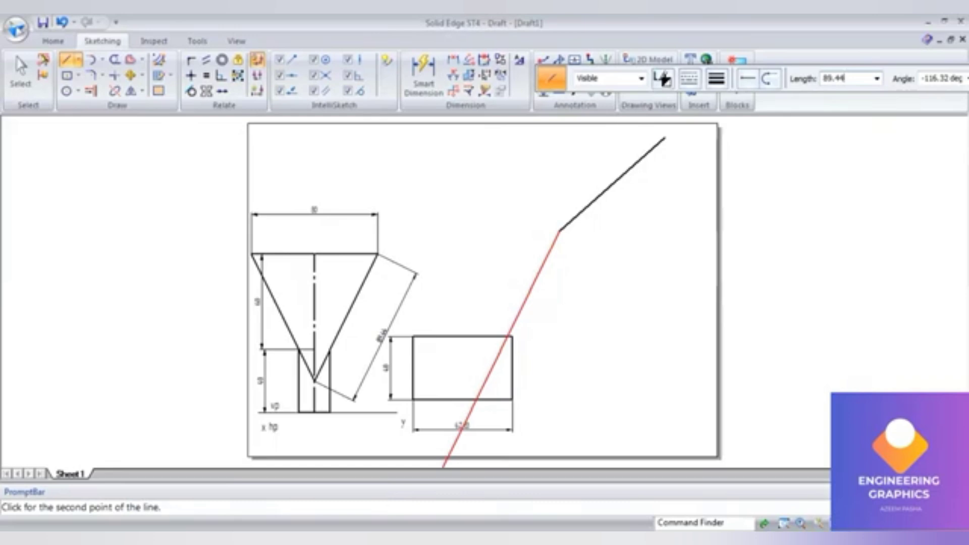
pyautogui.hotkey('alt', 'Tab')
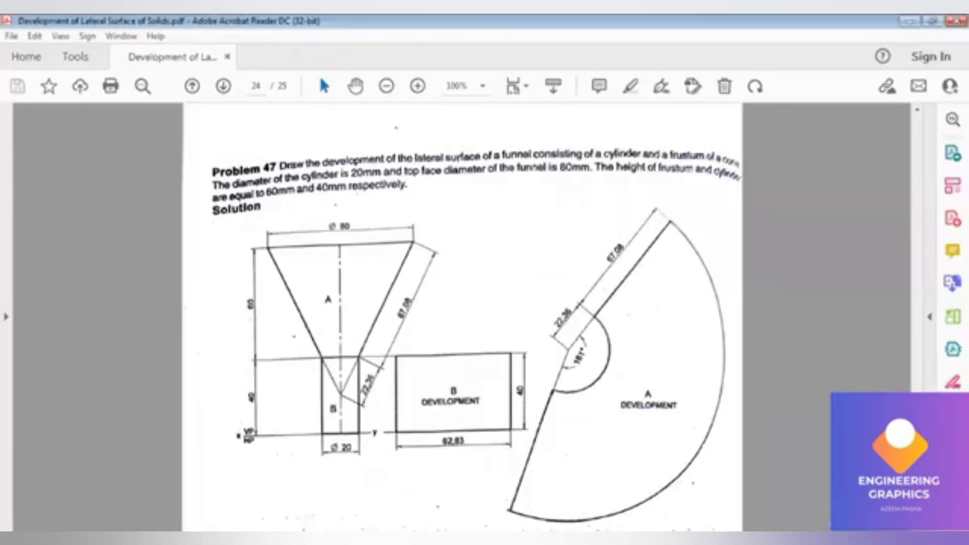
pyautogui.hotkey('alt', 'Tab')
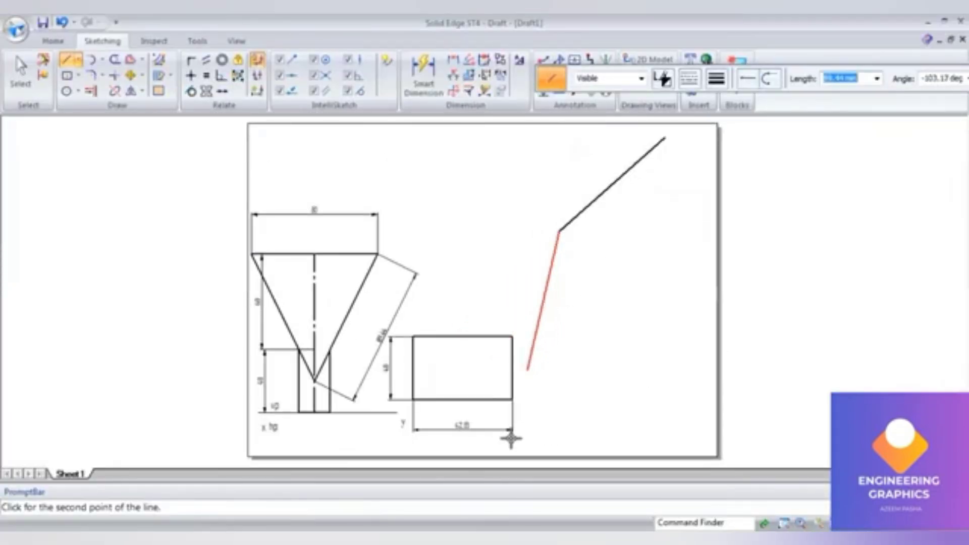
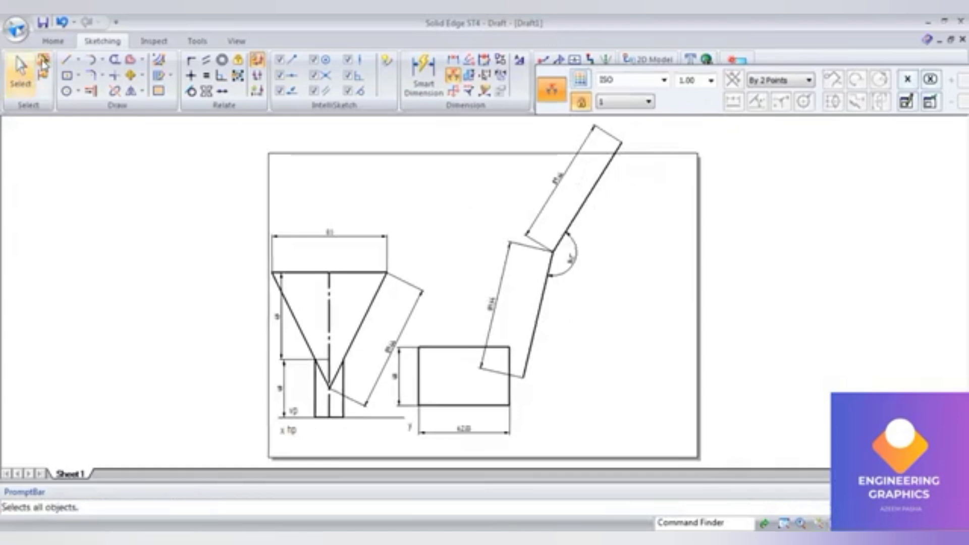
# Step: Move both edges of the frustum development together about 15.5 mm down, along the direction of the second edge
pyautogui.click(20, 73)
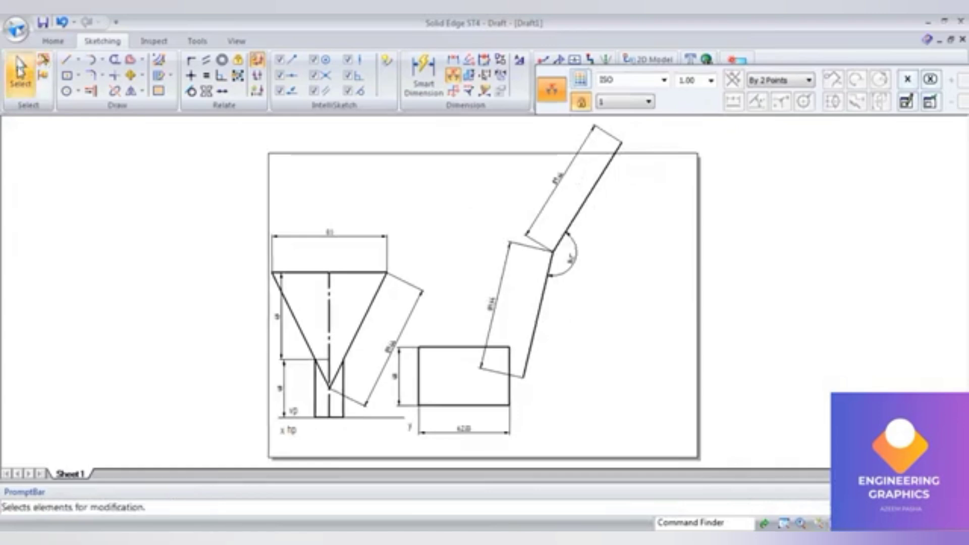
pyautogui.click(585, 207)
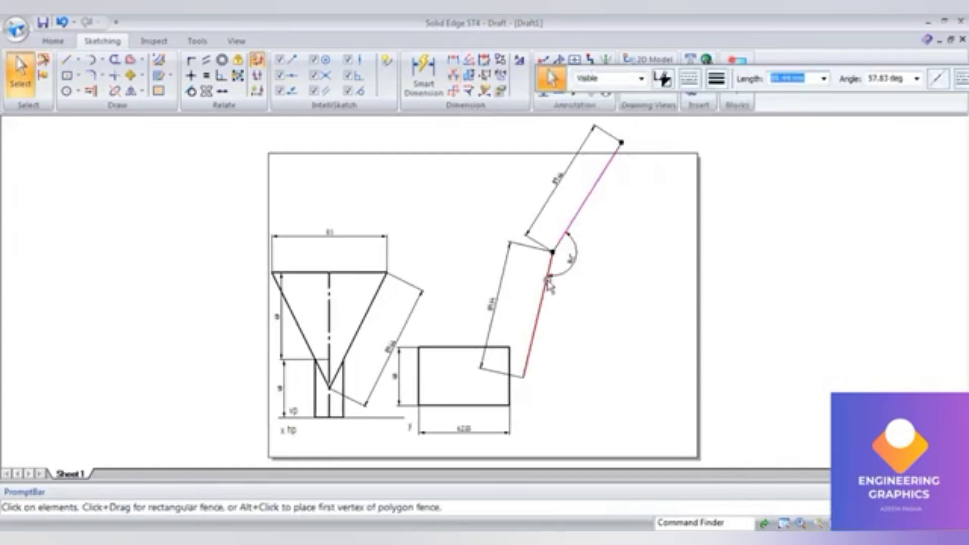
pyautogui.click(142, 75)
pyautogui.click(137, 93)
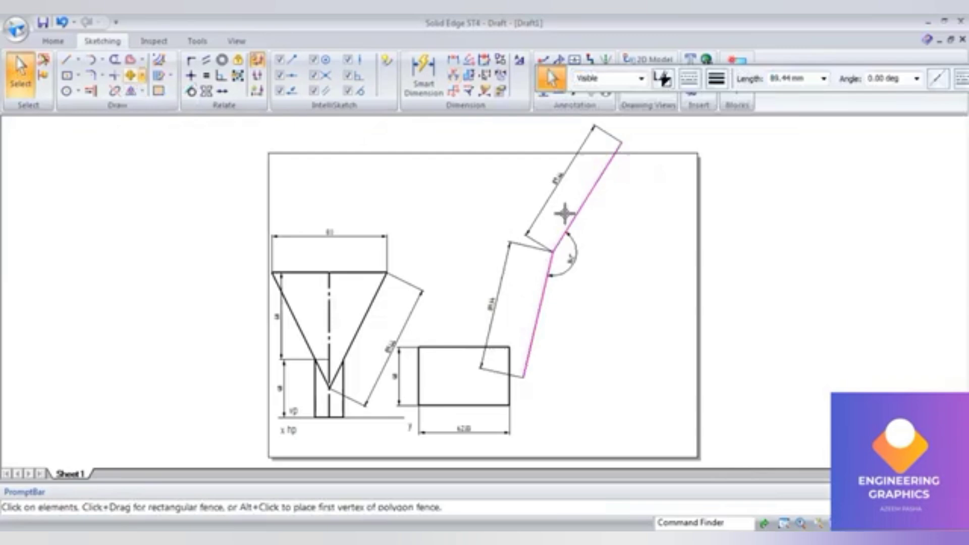
pyautogui.click(554, 247)
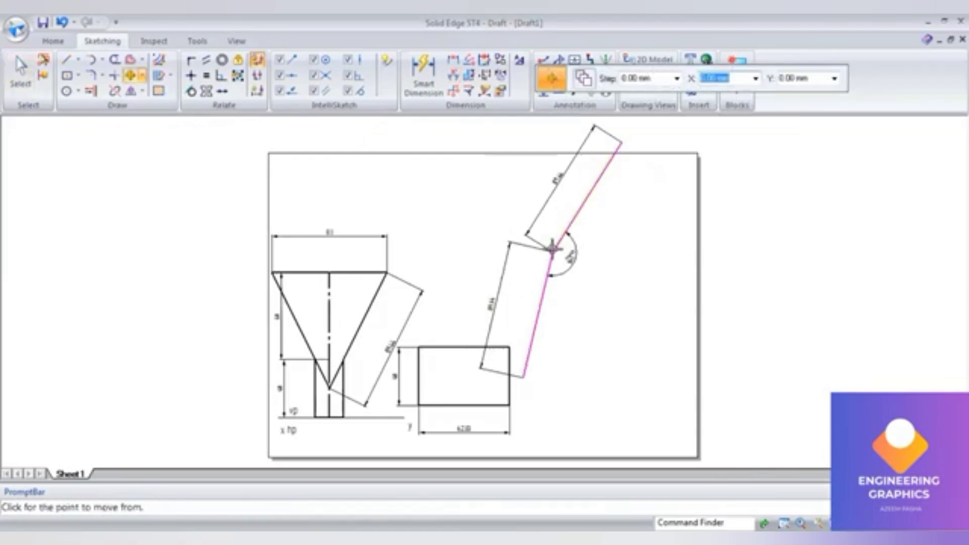
pyautogui.click(562, 259)
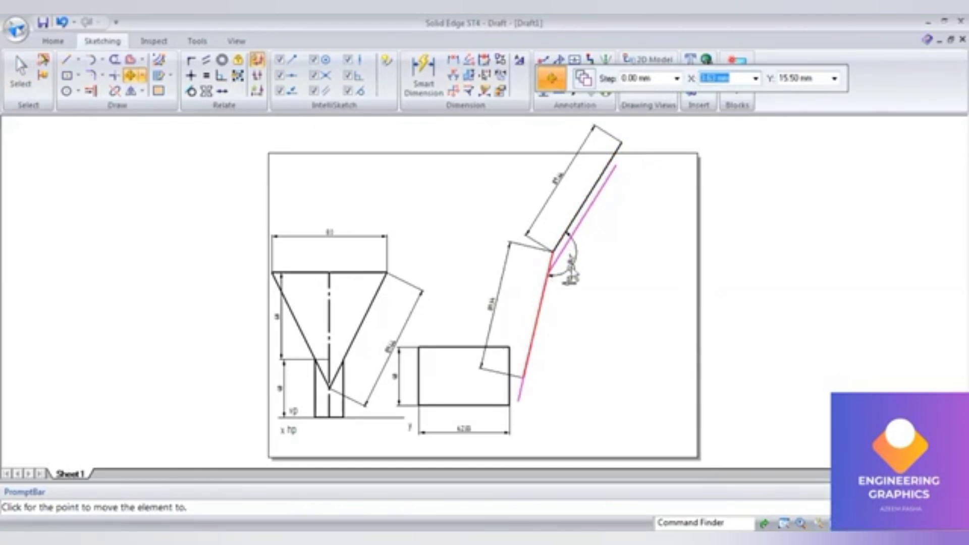
pyautogui.click(570, 267)
pyautogui.press('Escape')
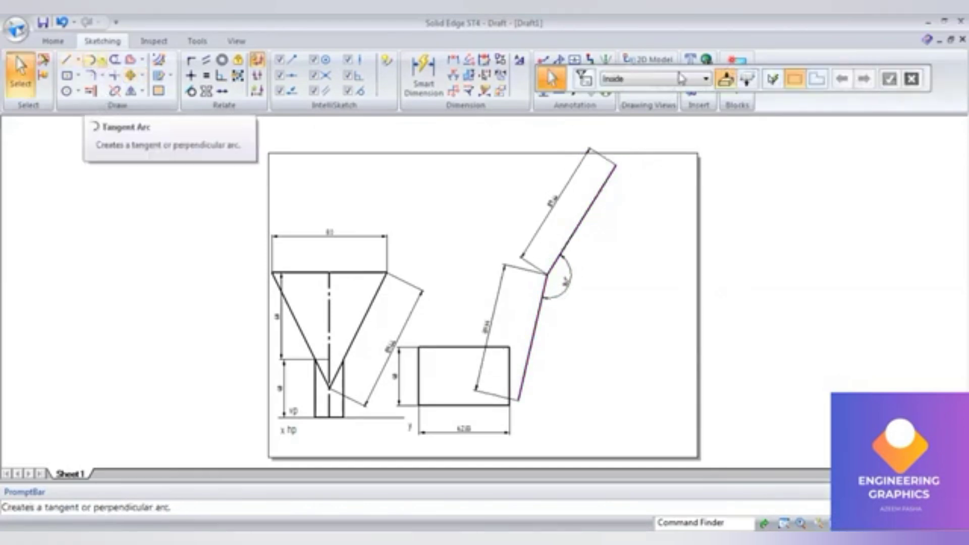
# Step: Draw a 0.50 mm wide centre-point arc around the apex, joining the outer ends of the two 89.44 mm edges
pyautogui.click(717, 80)
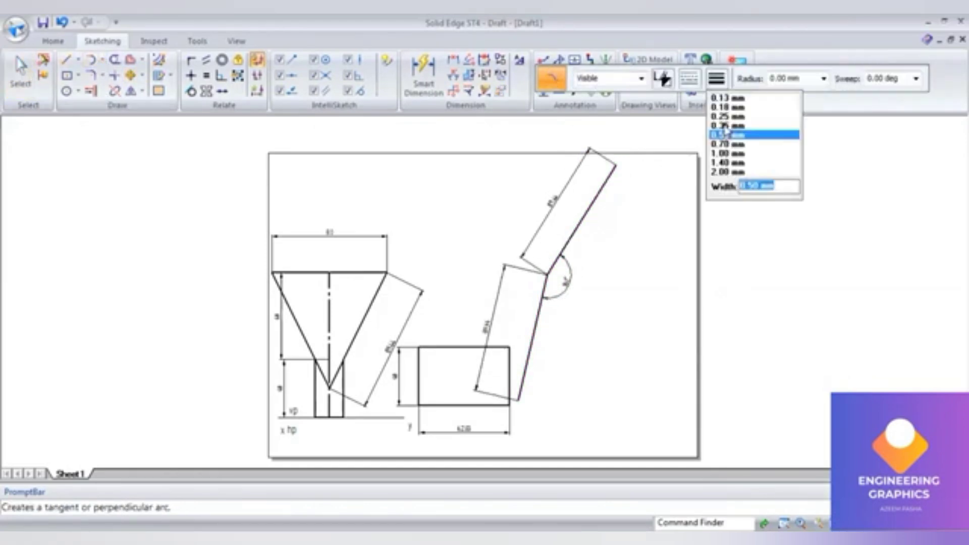
pyautogui.click(619, 190)
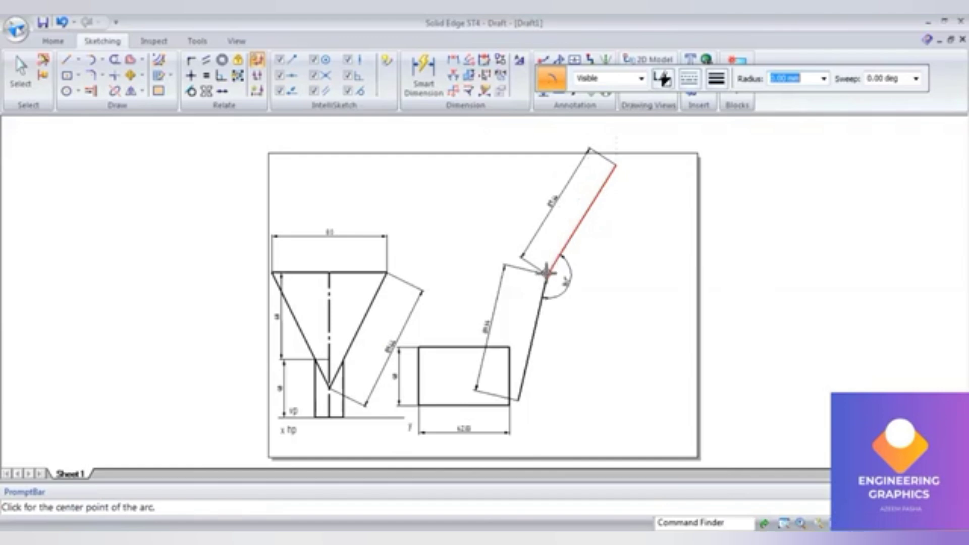
pyautogui.click(616, 167)
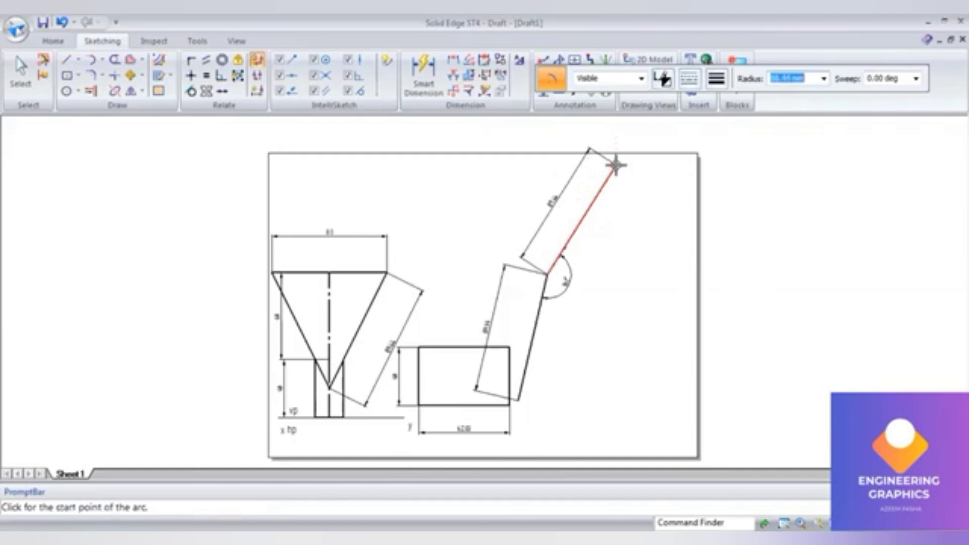
pyautogui.click(616, 165)
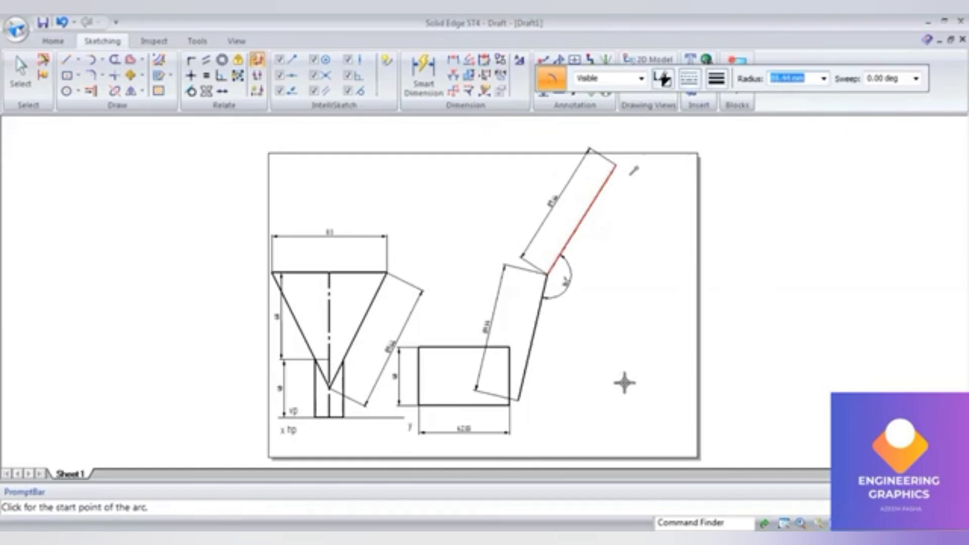
pyautogui.click(515, 411)
pyautogui.rightClick(444, 322)
# Step: Split the cone's right slant line at the cylinder's top corner and dimension the short part down to the apex
pyautogui.scroll(1, 444, 322)
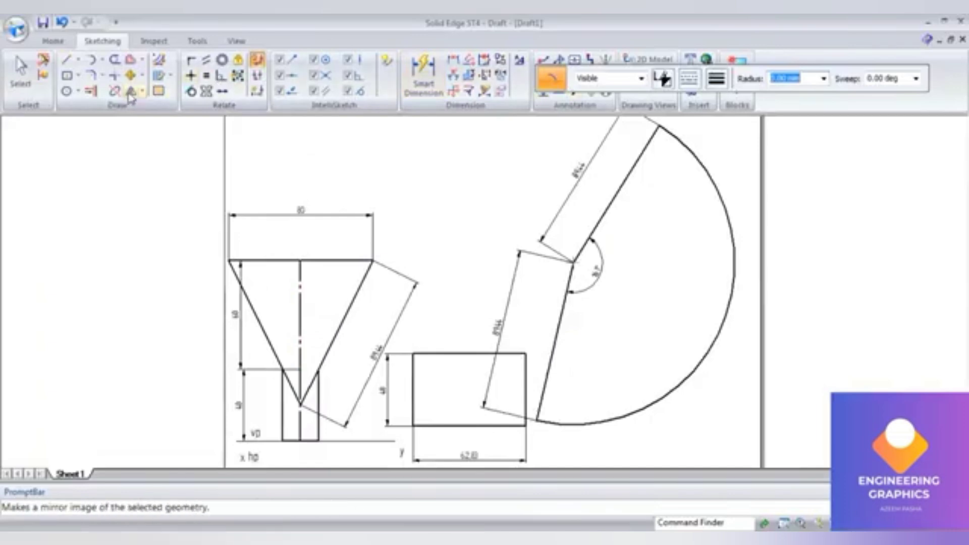
pyautogui.scroll(3, 309, 406)
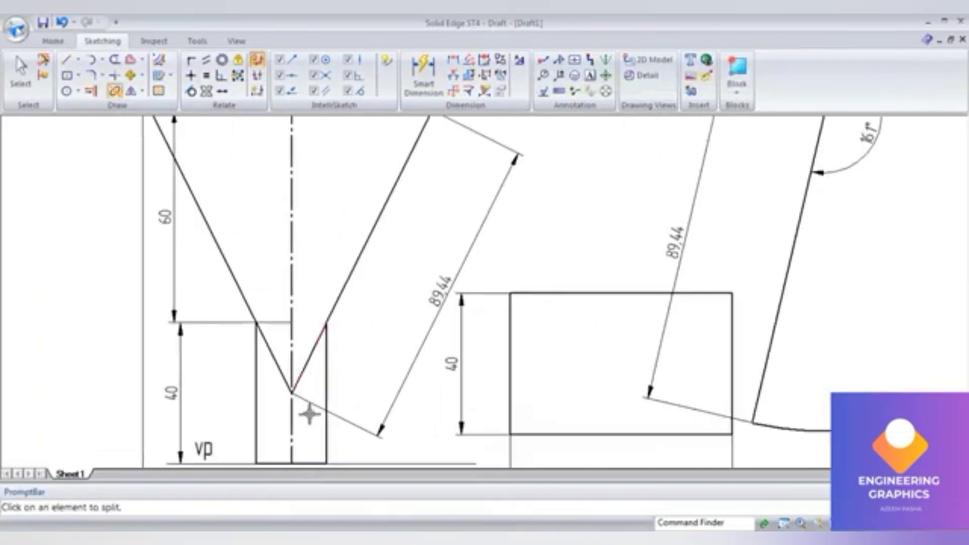
pyautogui.click(321, 332)
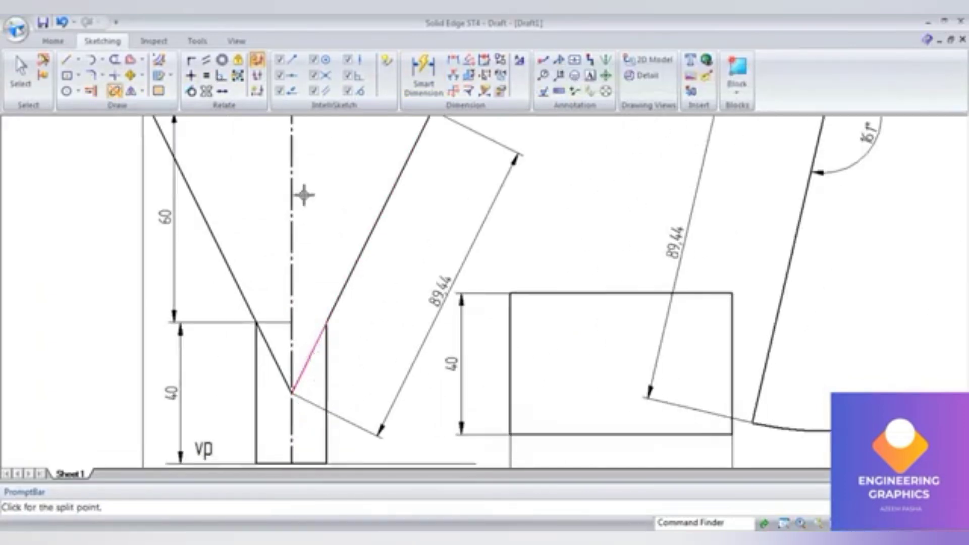
pyautogui.click(423, 76)
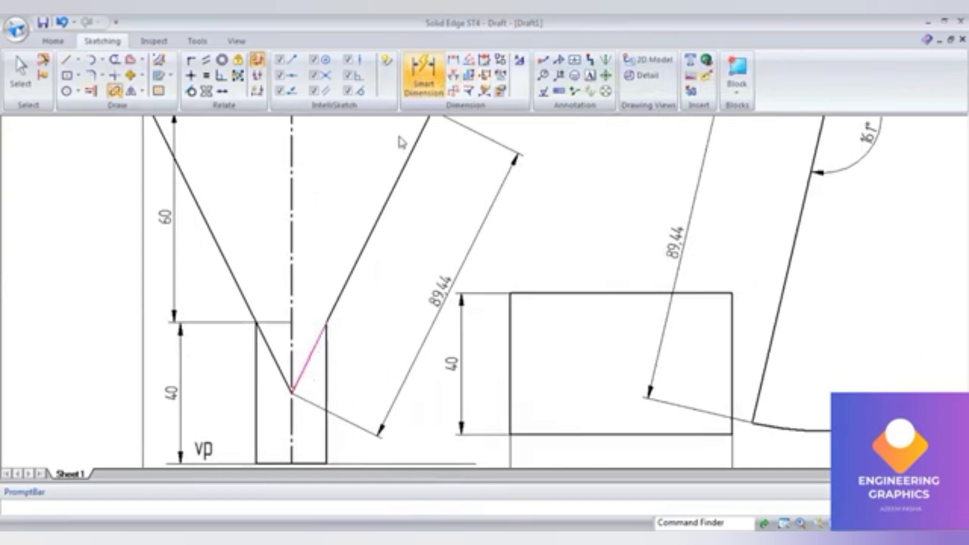
pyautogui.click(337, 334)
pyautogui.click(385, 378)
pyautogui.scroll(-2, 644, 430)
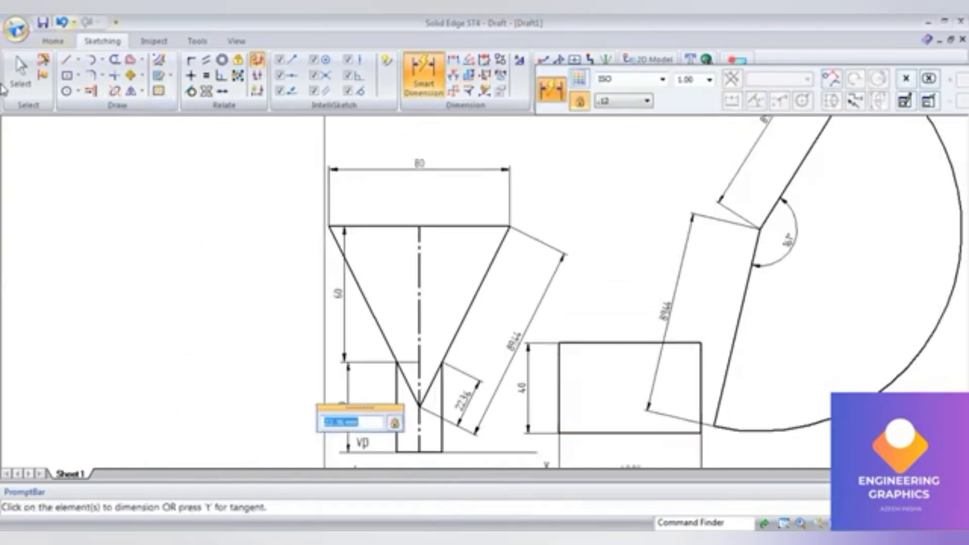
# Step: Draw an inner centre-point arc of radius 22.36 mm around the development's apex, from the lower edge to the upper edge
pyautogui.click(102, 60)
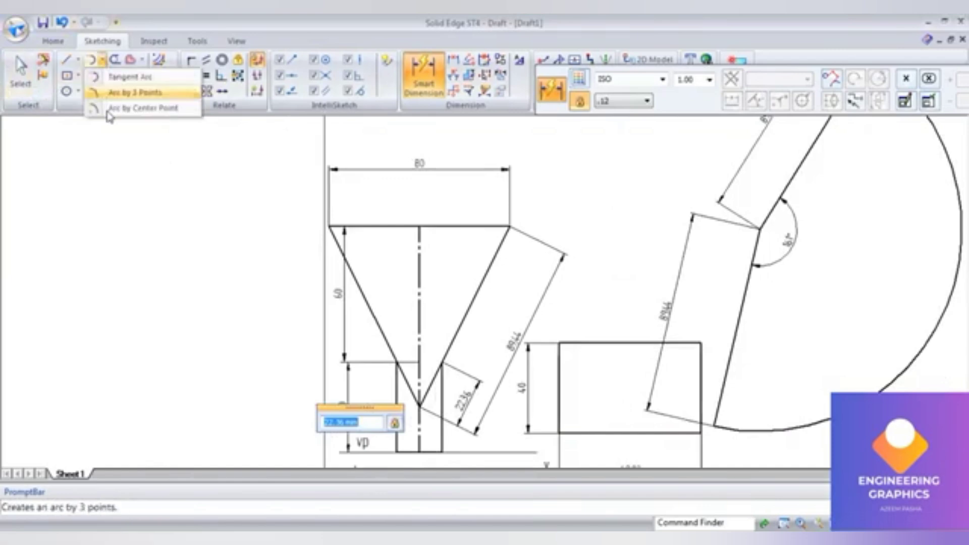
pyautogui.click(107, 113)
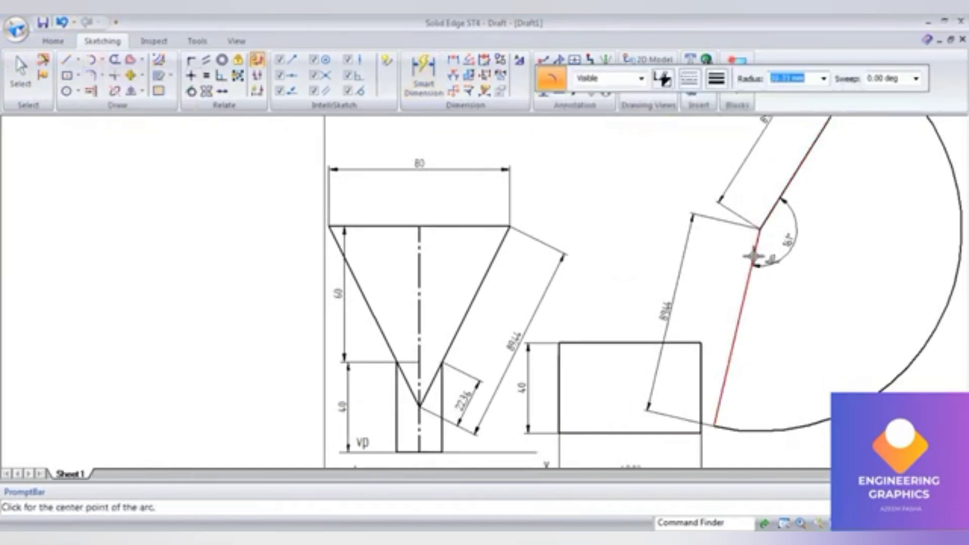
pyautogui.click(745, 280)
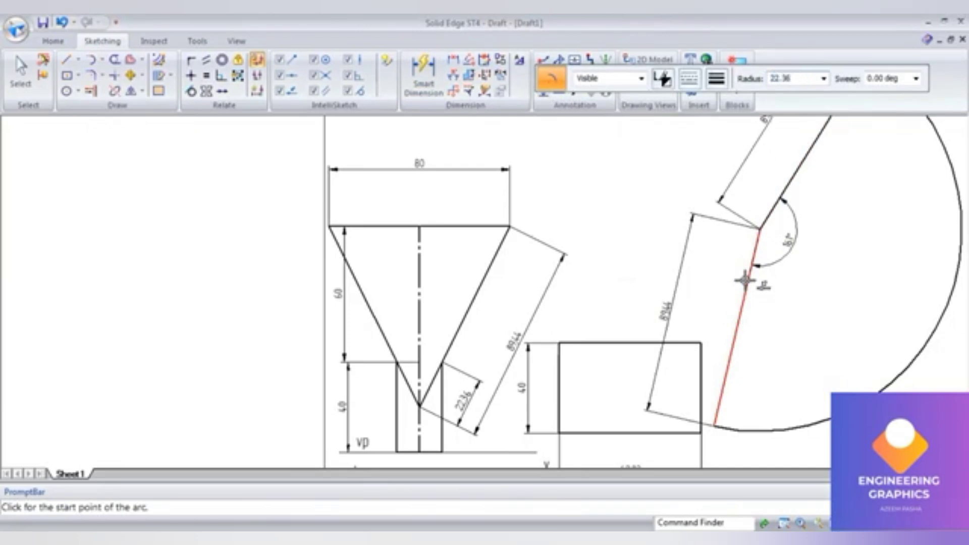
pyautogui.press('Tab')
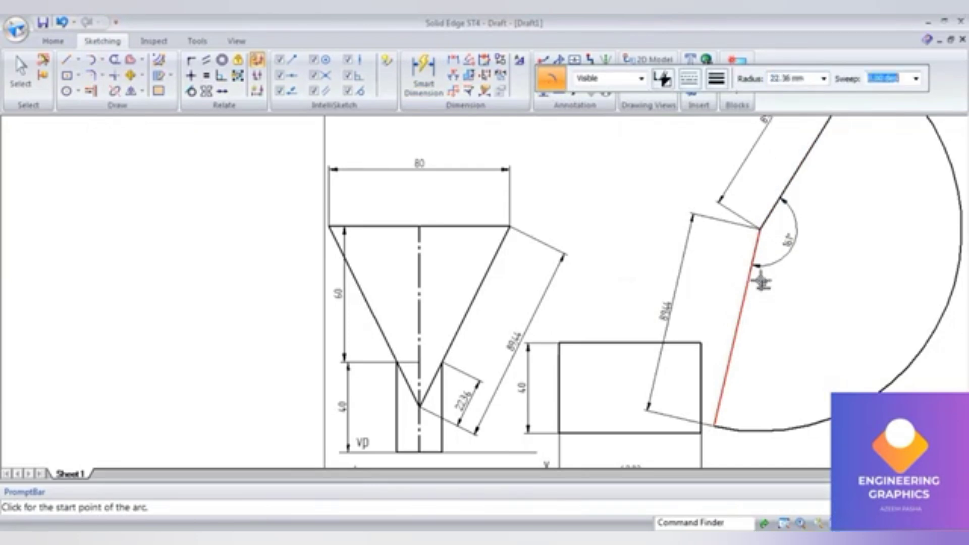
pyautogui.click(809, 237)
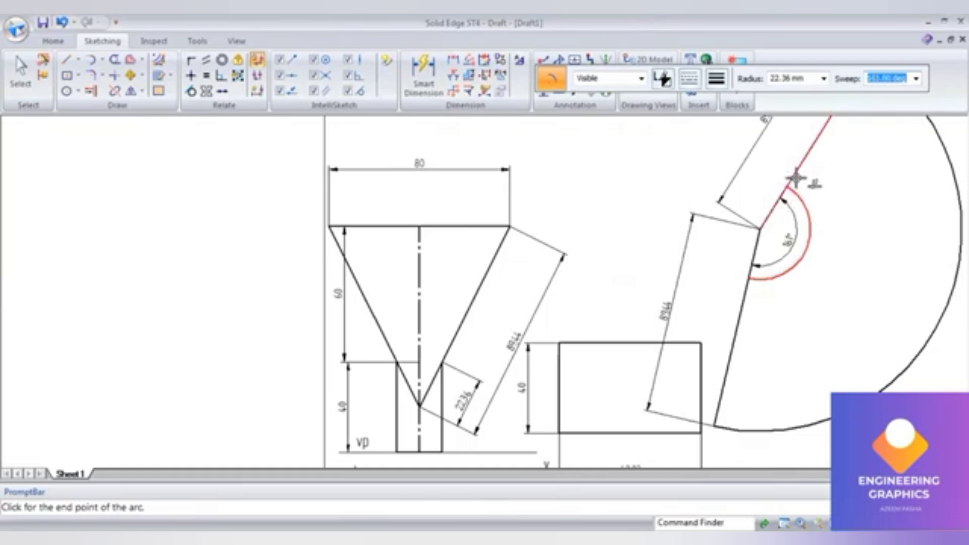
# Step: Split the development's lower edge at the inner arc and dimension the short segment between the apex and that arc
pyautogui.click(424, 75)
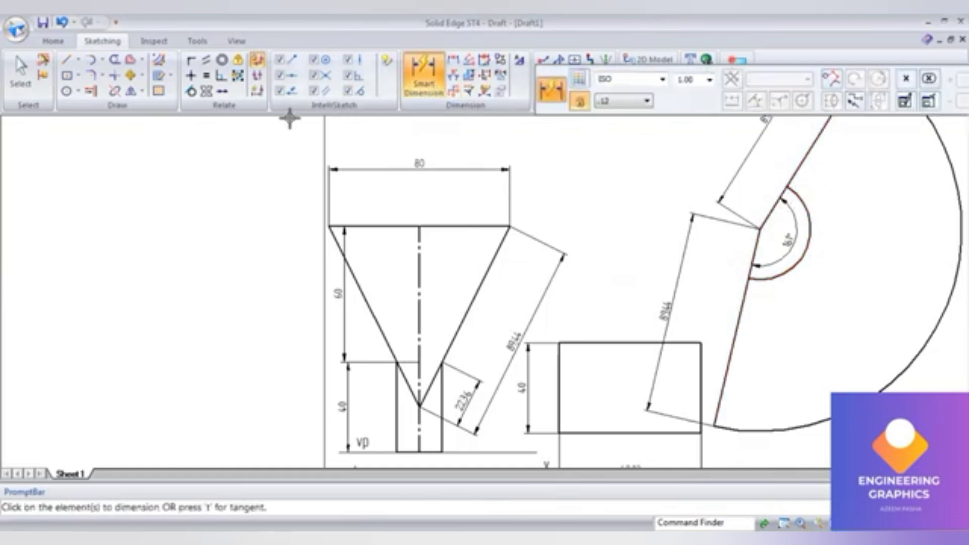
pyautogui.click(115, 92)
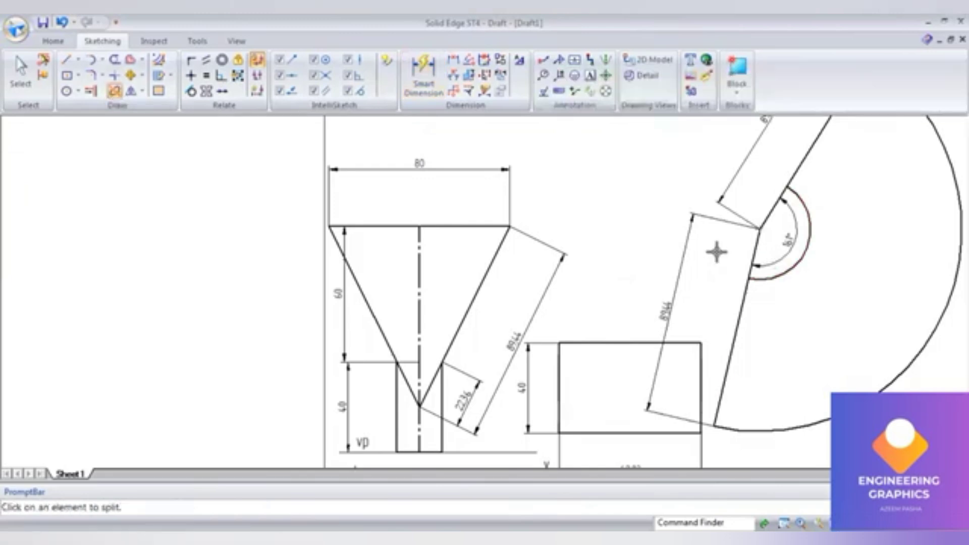
pyautogui.click(759, 296)
pyautogui.click(746, 279)
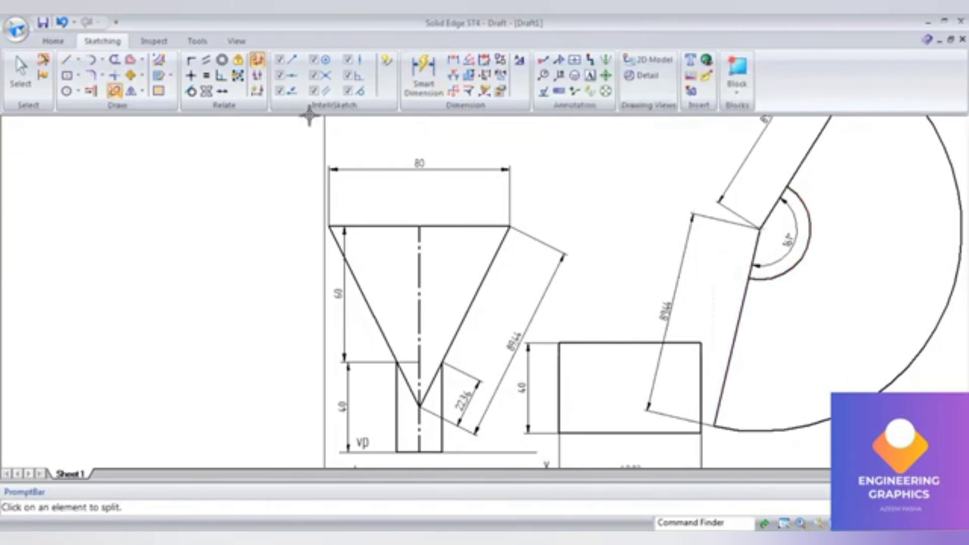
pyautogui.click(424, 75)
pyautogui.click(748, 255)
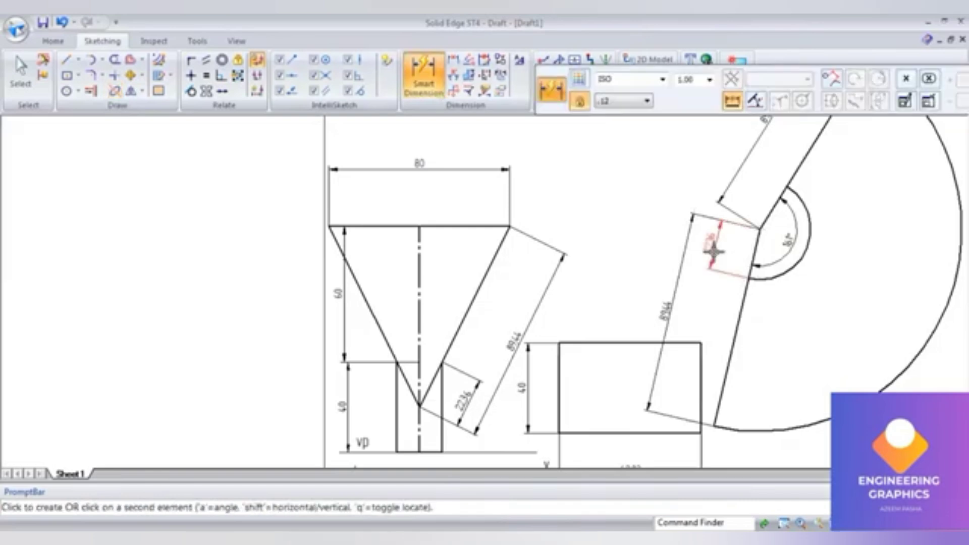
pyautogui.click(713, 249)
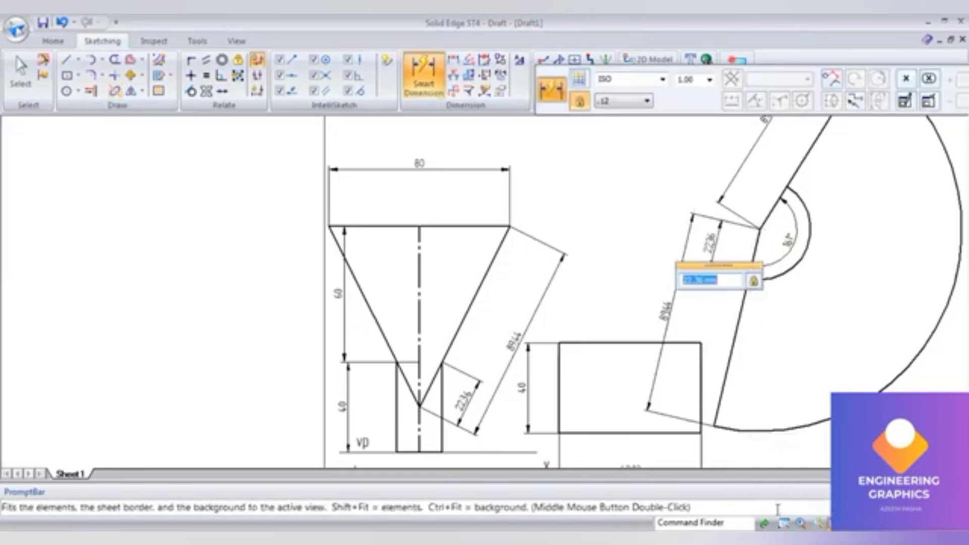
# Step: Compare the whole drawing with the Problem 47 solution figure and move the dimension value box clear of the sheet
pyautogui.middleClick(665, 355)
pyautogui.middleClick(665, 355)
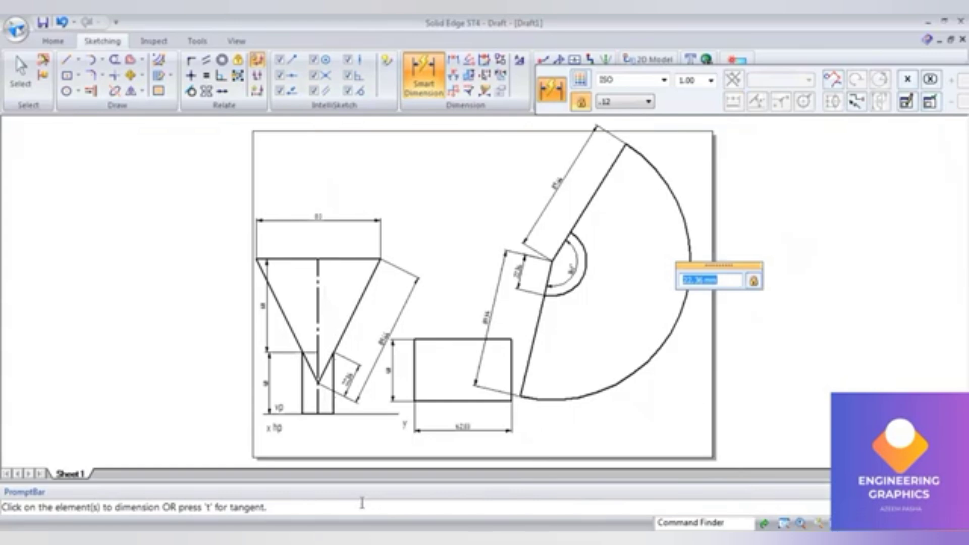
pyautogui.hotkey('alt', 'Tab')
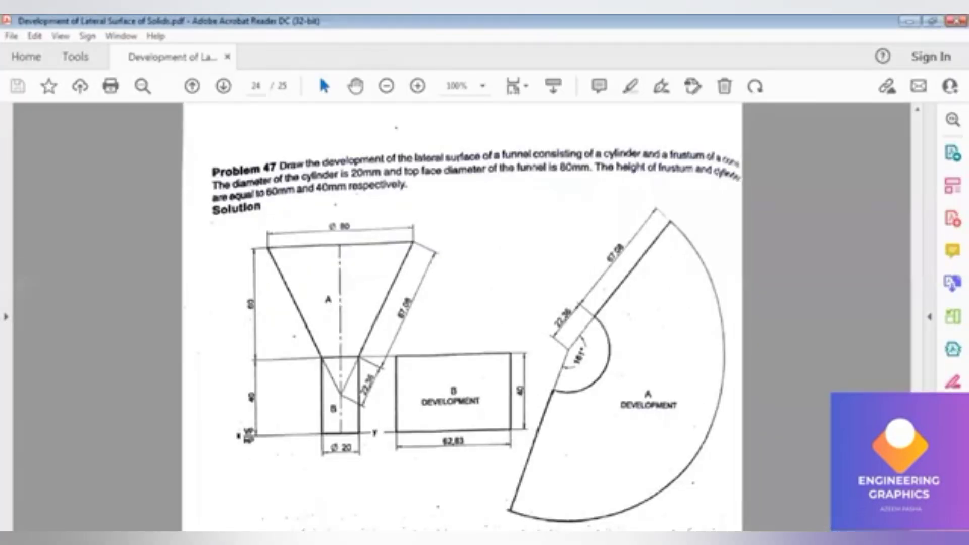
pyautogui.hotkey('alt', 'Tab')
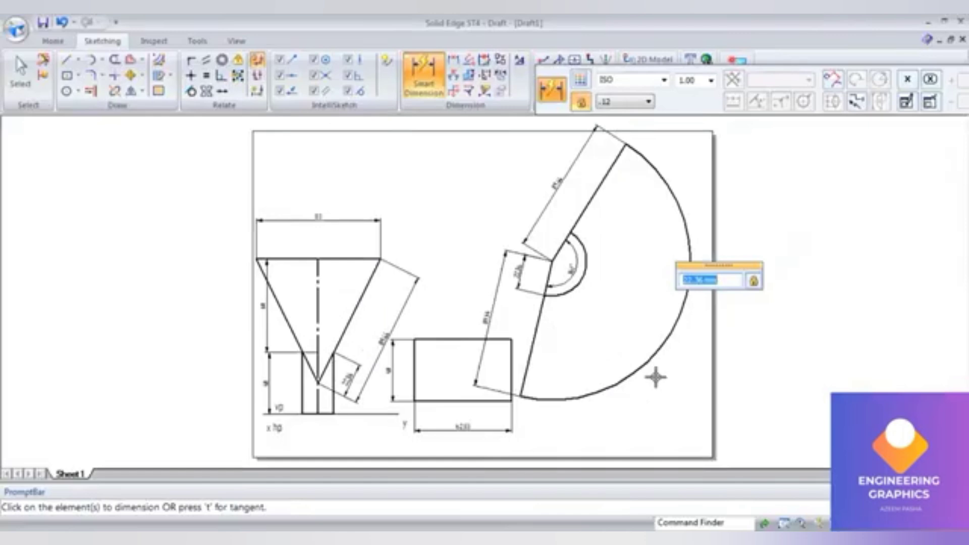
pyautogui.moveTo(738, 271); pyautogui.dragTo(793, 316)
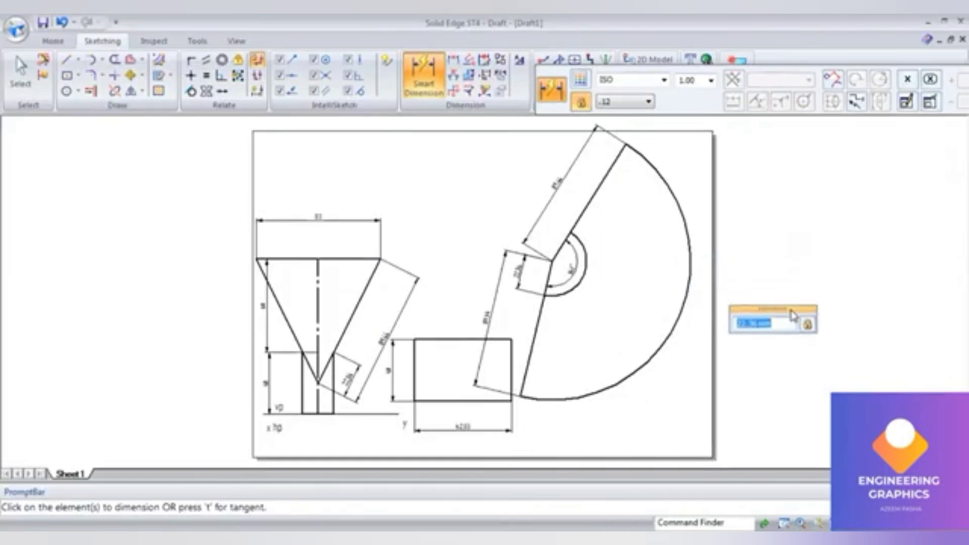